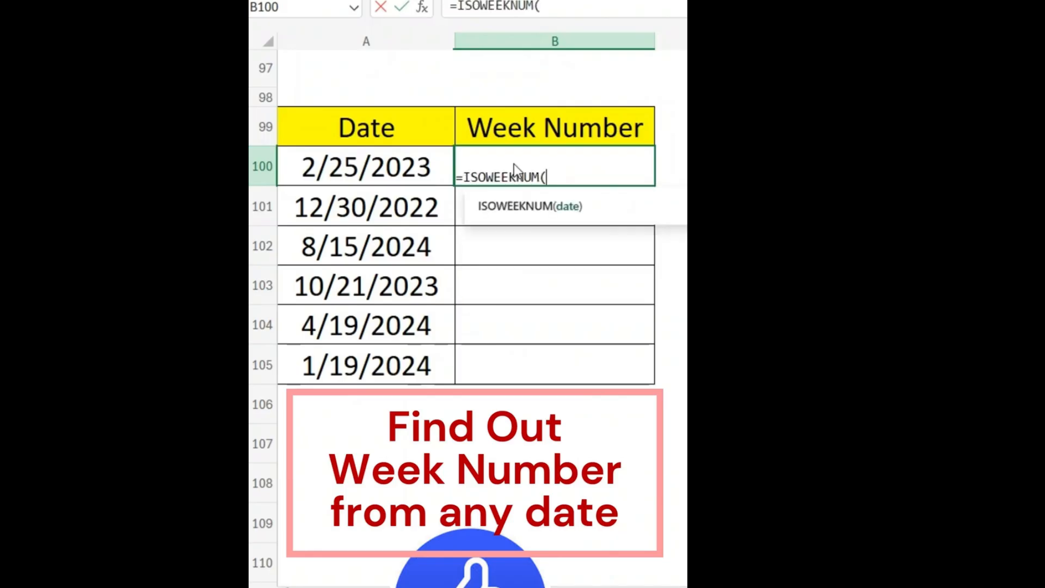
Complete the week-number formula =ISOWEEKNUM(A100) in B100 and fill it down through B105
{"action": "left_click", "coordinate": [361, 167]}
{"action": "type", "text": ")"}
{"action": "key", "text": "Return"}
{"action": "left_click_drag", "start_coordinate": [496, 169], "coordinate": [516, 380]}
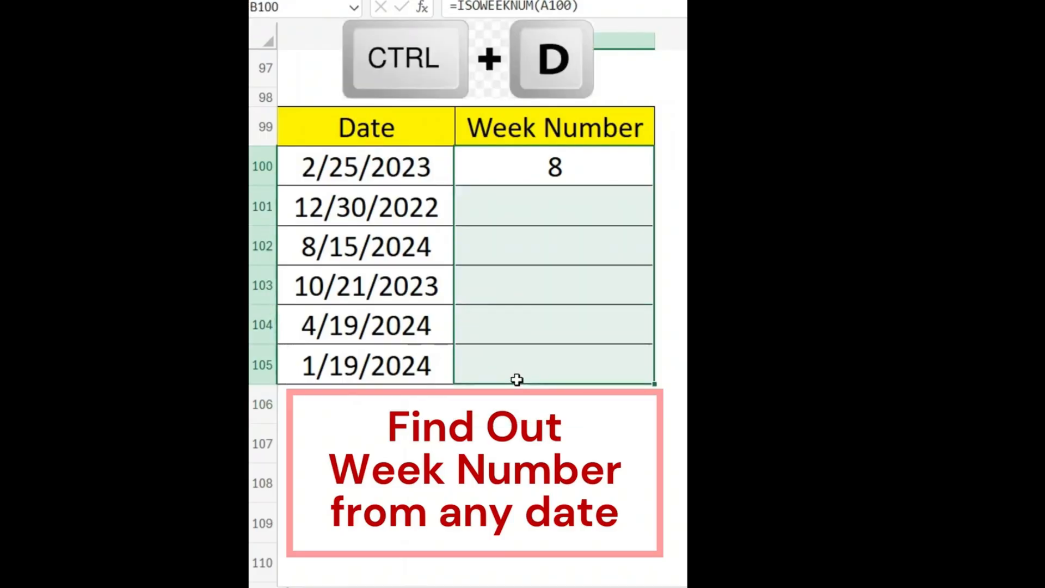
{"action": "key", "text": "ctrl+d"}
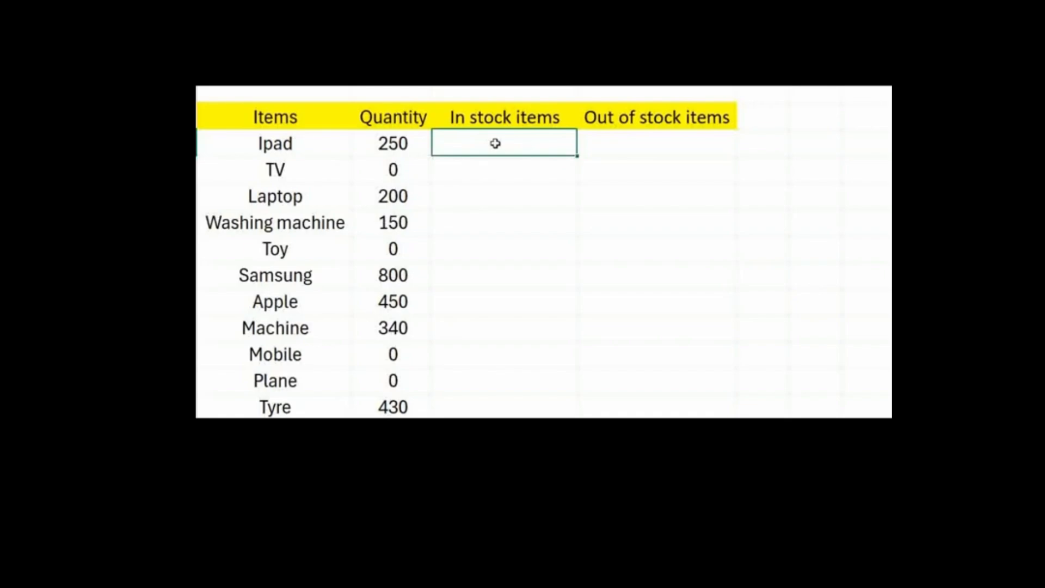
List the in-stock items in the first cell under In stock items with =FILTER($A$117:$A$127,$B$117:$B$127>0)
{"action": "type", "text": "=filtr"}
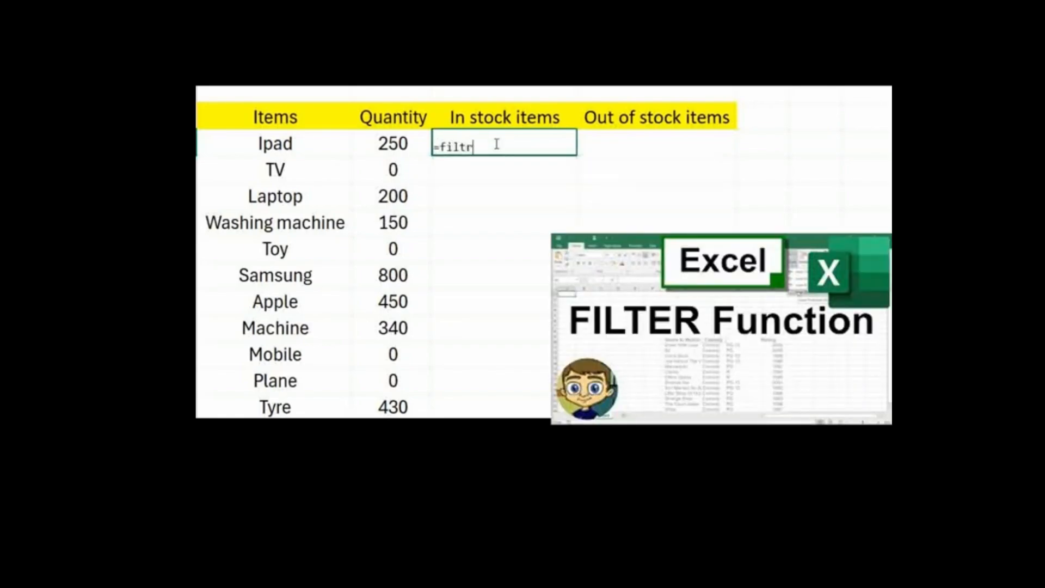
{"action": "key", "text": "BackSpace"}
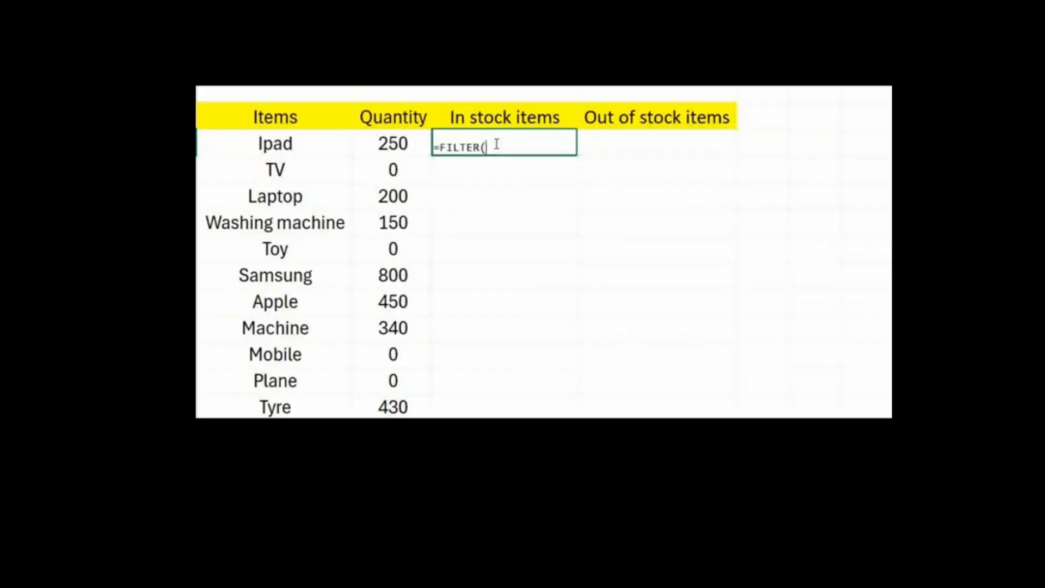
{"action": "type", "text": "er"}
{"action": "key", "text": "Tab"}
{"action": "left_click_drag", "start_coordinate": [272, 144], "coordinate": [267, 408]}
{"action": "key", "text": "F4"}
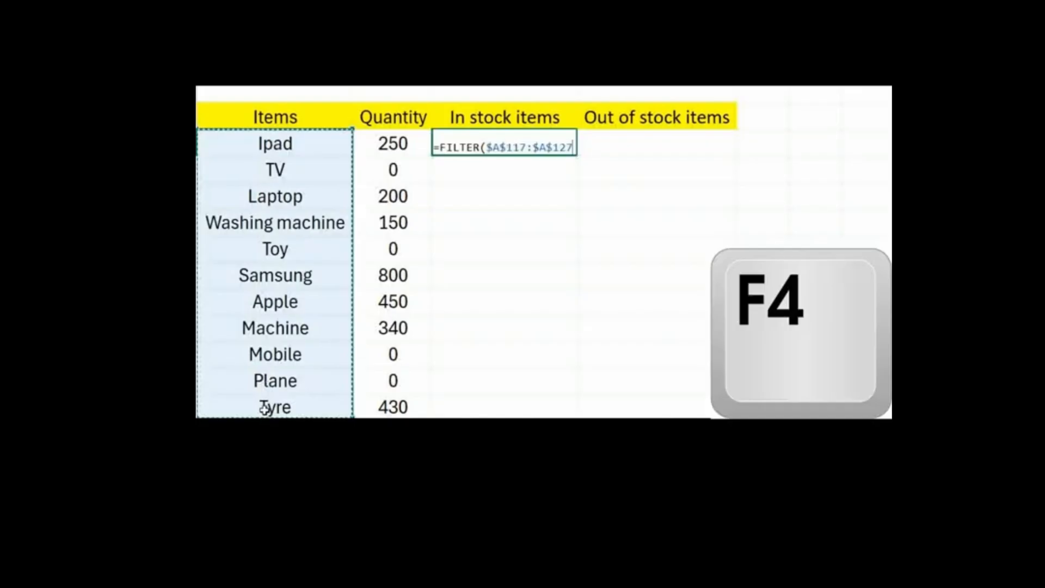
{"action": "type", "text": ","}
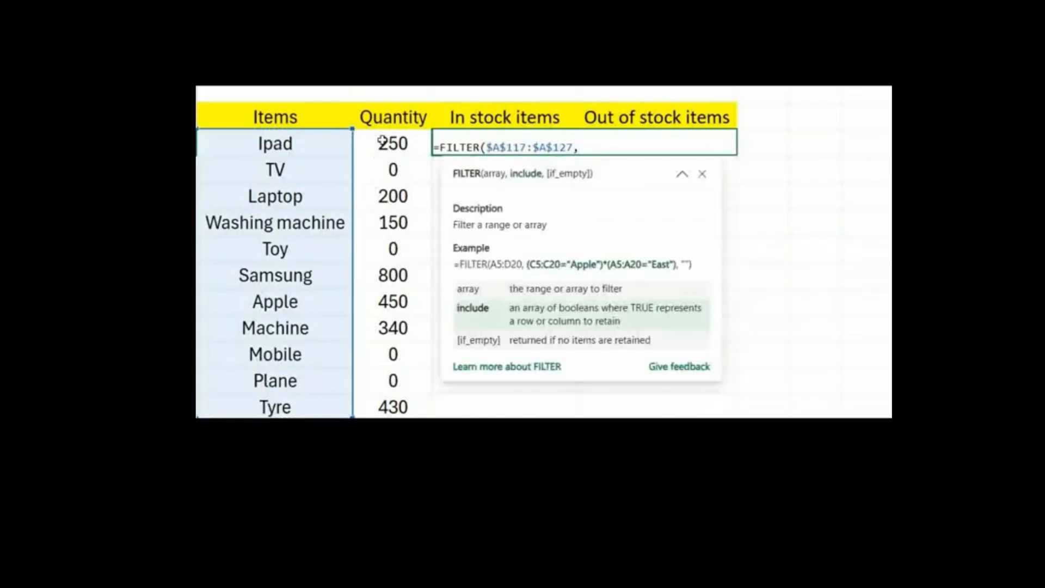
{"action": "left_click_drag", "start_coordinate": [381, 141], "coordinate": [387, 401]}
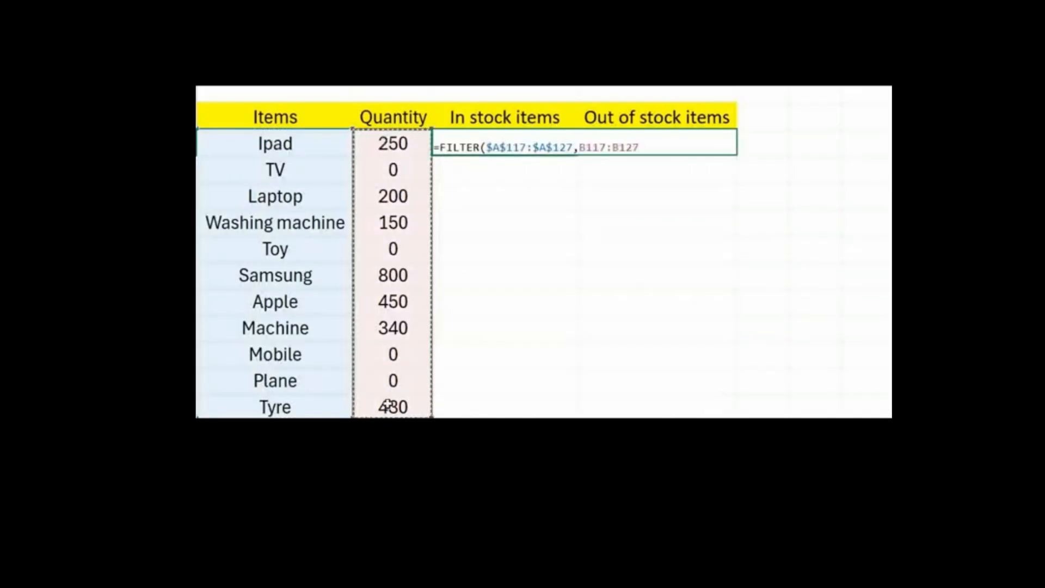
{"action": "key", "text": "F4"}
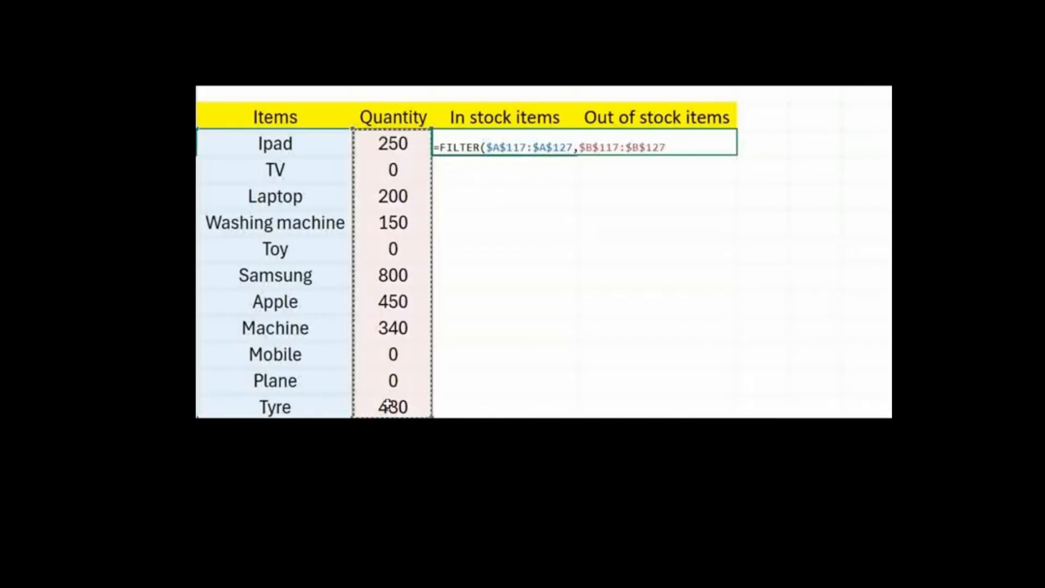
{"action": "type", "text": ">"}
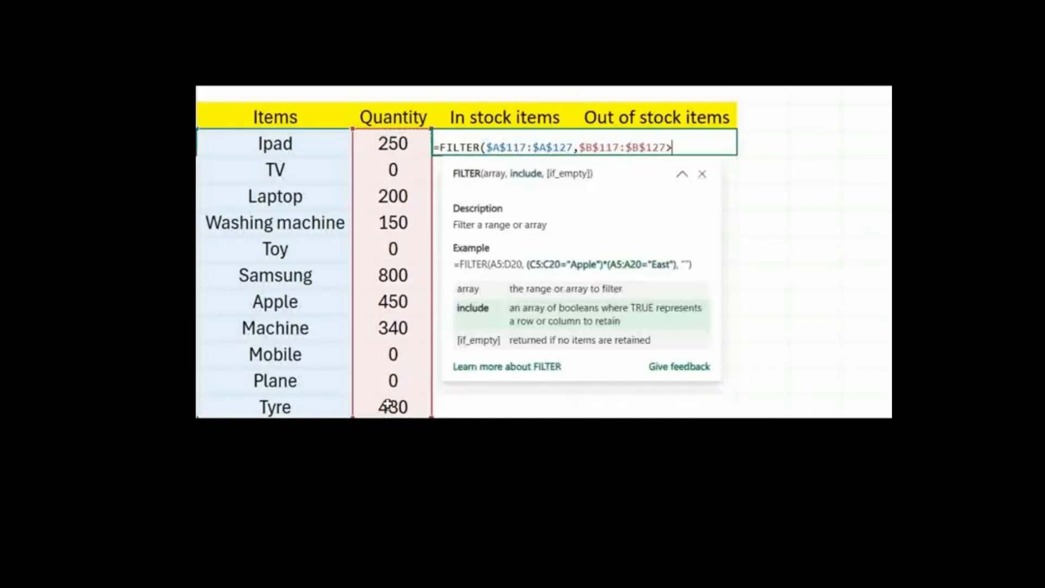
{"action": "type", "text": "0)"}
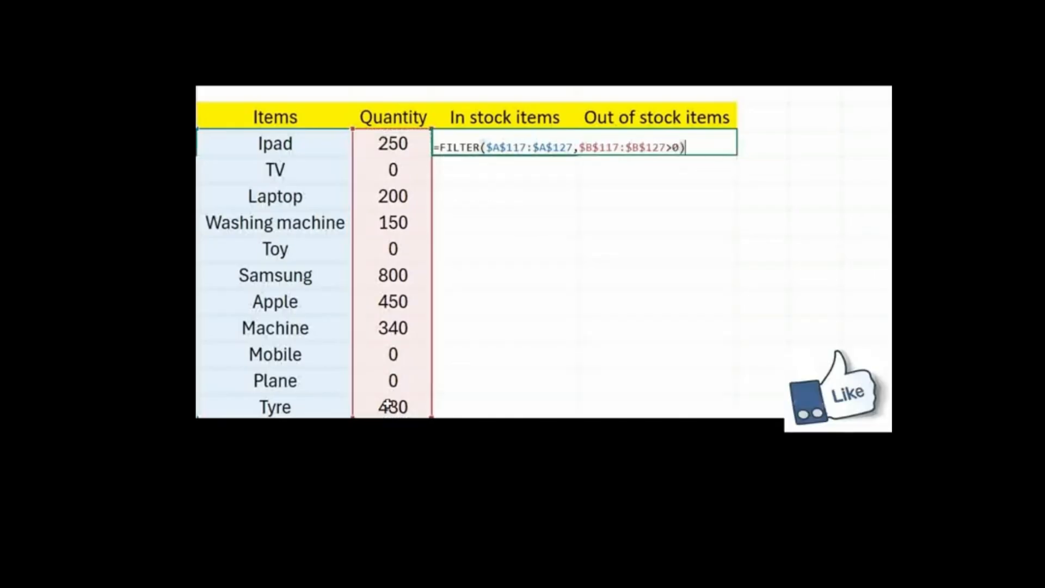
{"action": "key", "text": "Return"}
List the out-of-stock items in the first cell under Out of stock items with =FILTER($A$117:$A$127,$B$117:$B$127<=0)
{"action": "left_click", "coordinate": [644, 142]}
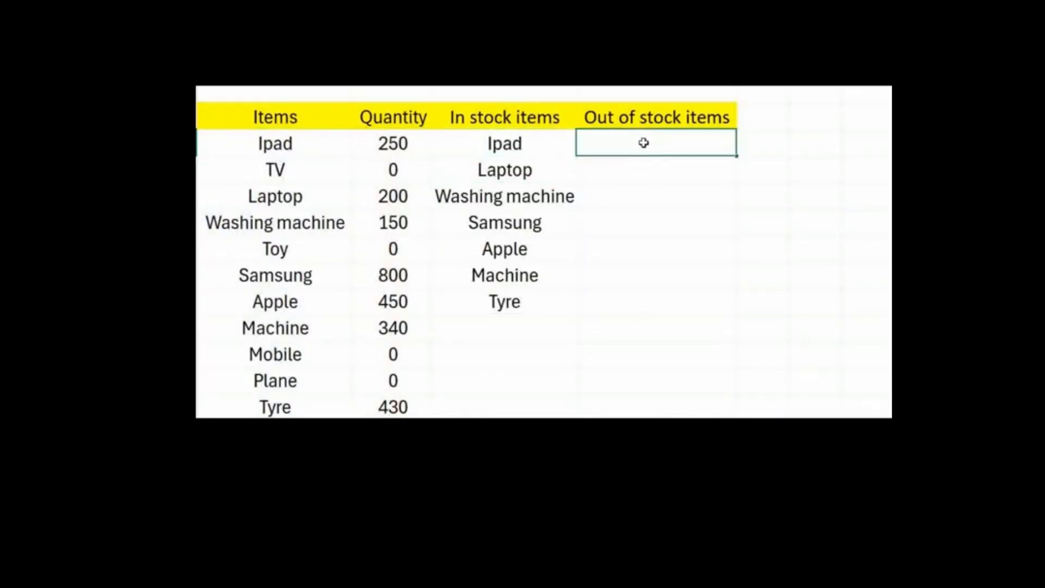
{"action": "type", "text": "=filt"}
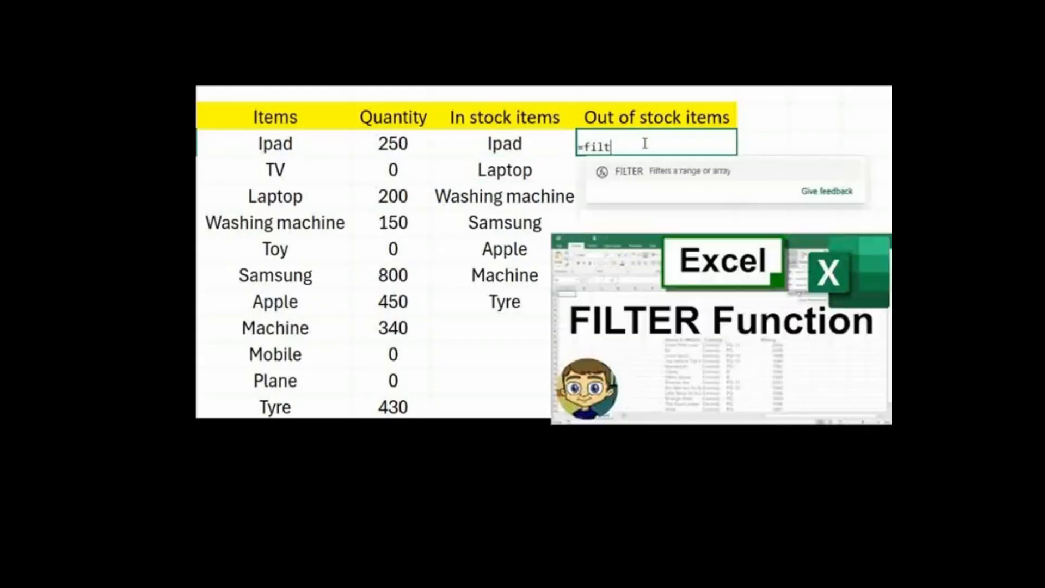
{"action": "type", "text": "er"}
{"action": "key", "text": "Tab"}
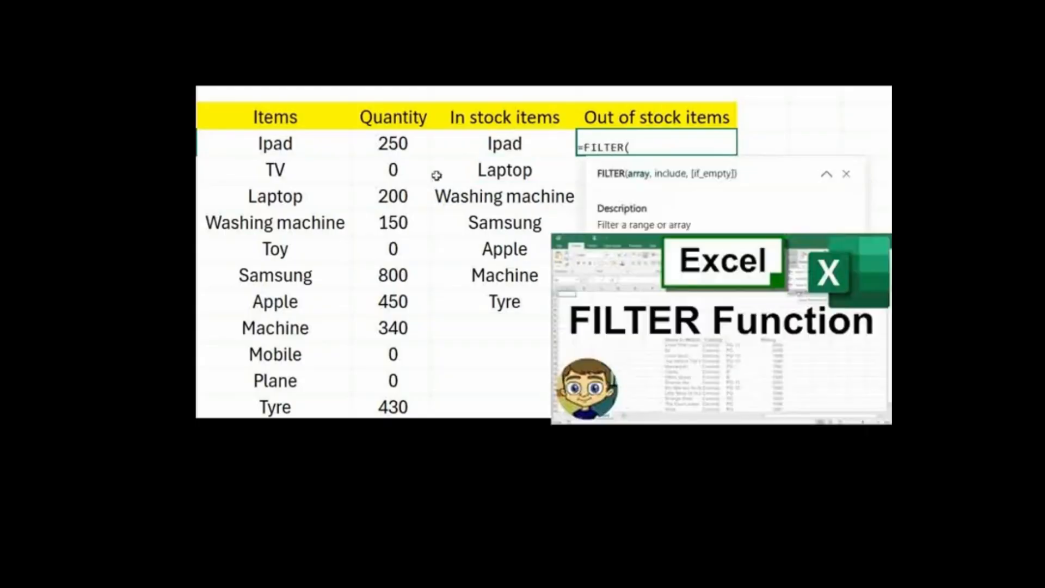
{"action": "left_click_drag", "start_coordinate": [323, 149], "coordinate": [312, 404]}
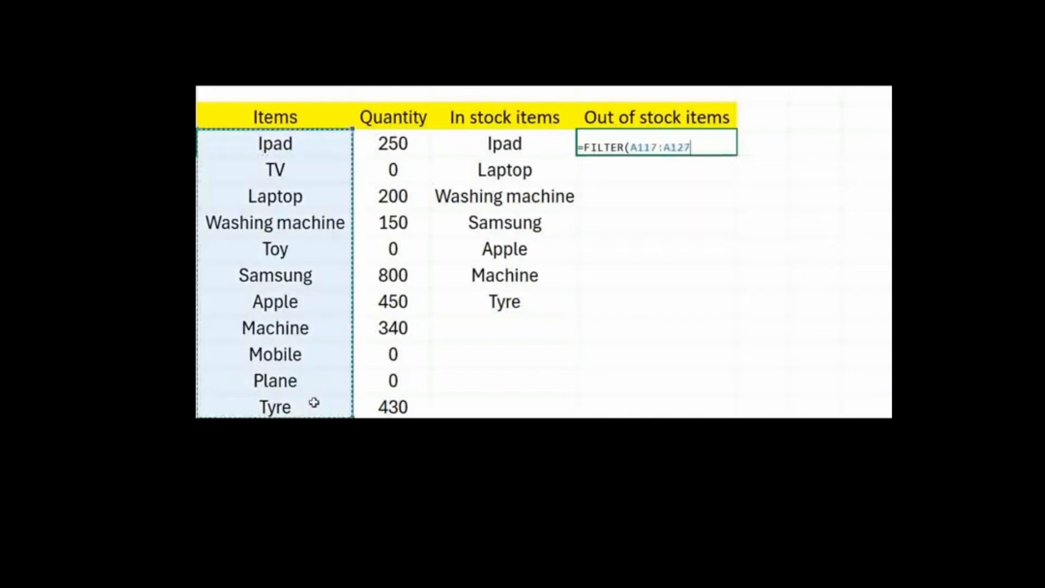
{"action": "key", "text": "F4"}
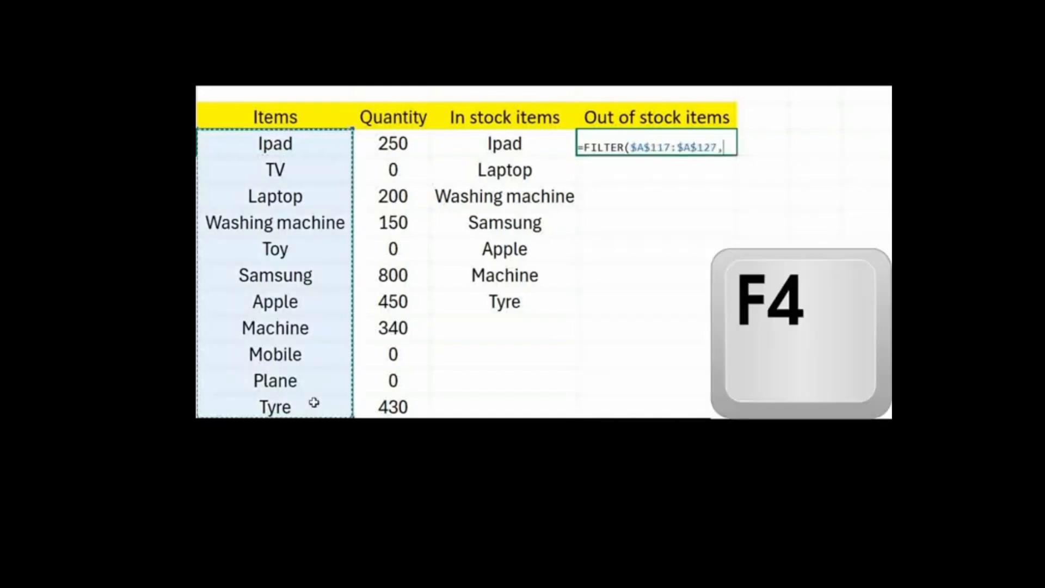
{"action": "type", "text": ","}
{"action": "left_click_drag", "start_coordinate": [390, 141], "coordinate": [393, 407]}
{"action": "key", "text": "F4"}
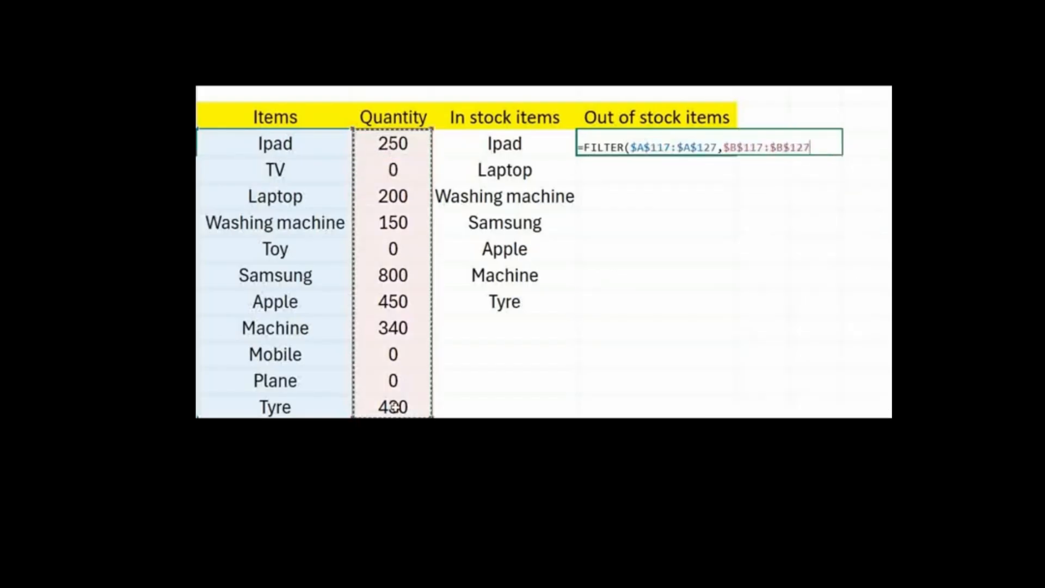
{"action": "type", "text": "<"}
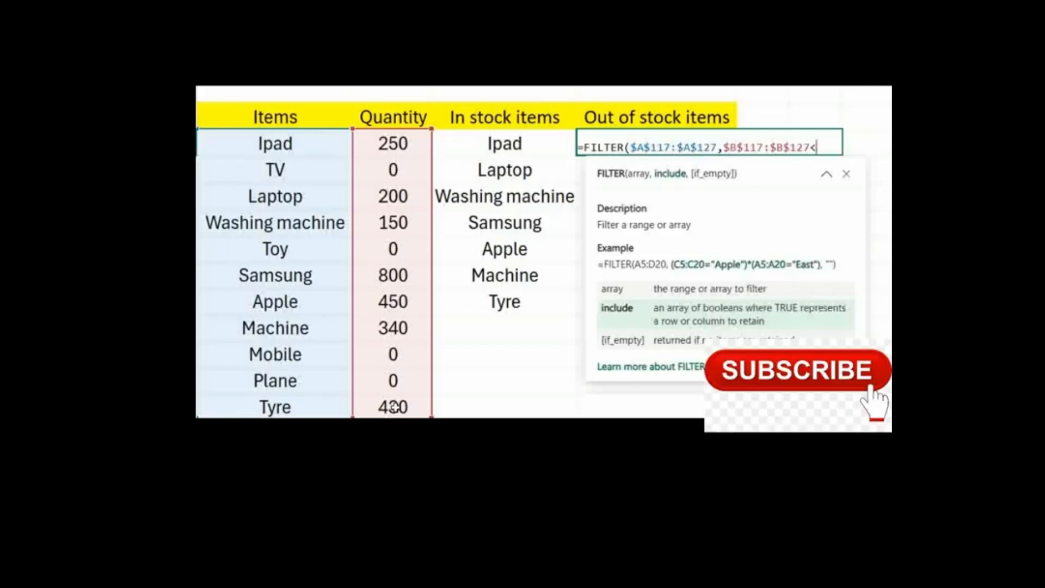
{"action": "type", "text": "=0)"}
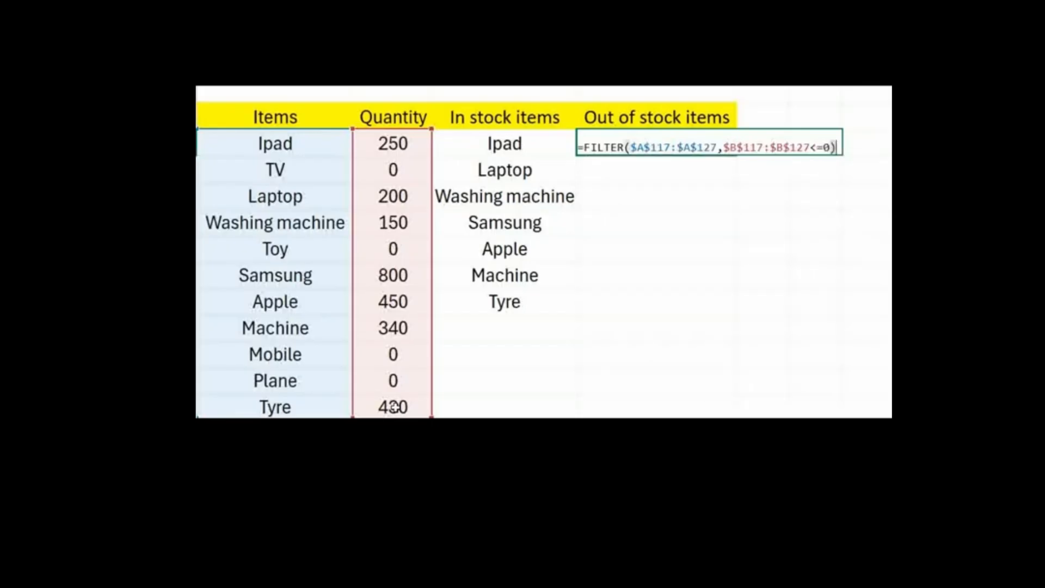
{"action": "key", "text": "Return"}
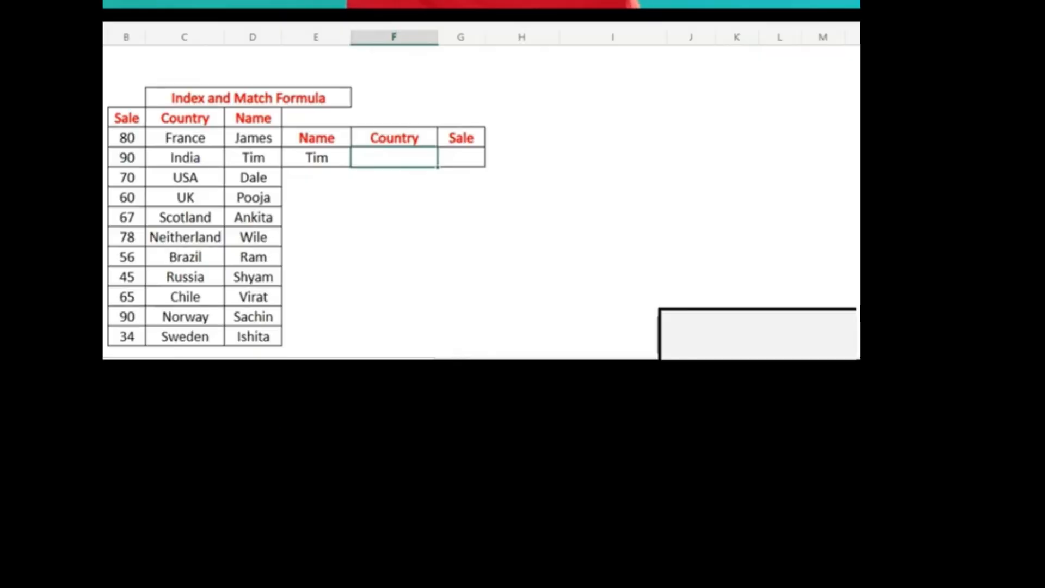
Start an INDEX formula in the lookup table's Country cell over B202:D213, with MATCH(E204,D202:D213,0) as the row number
{"action": "type", "text": "=inde"}
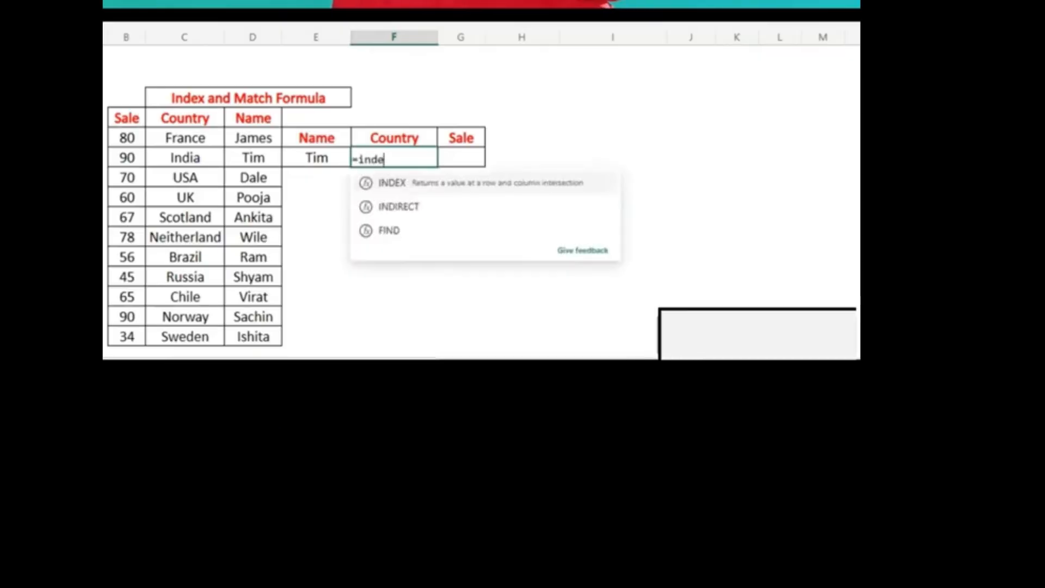
{"action": "key", "text": "Tab"}
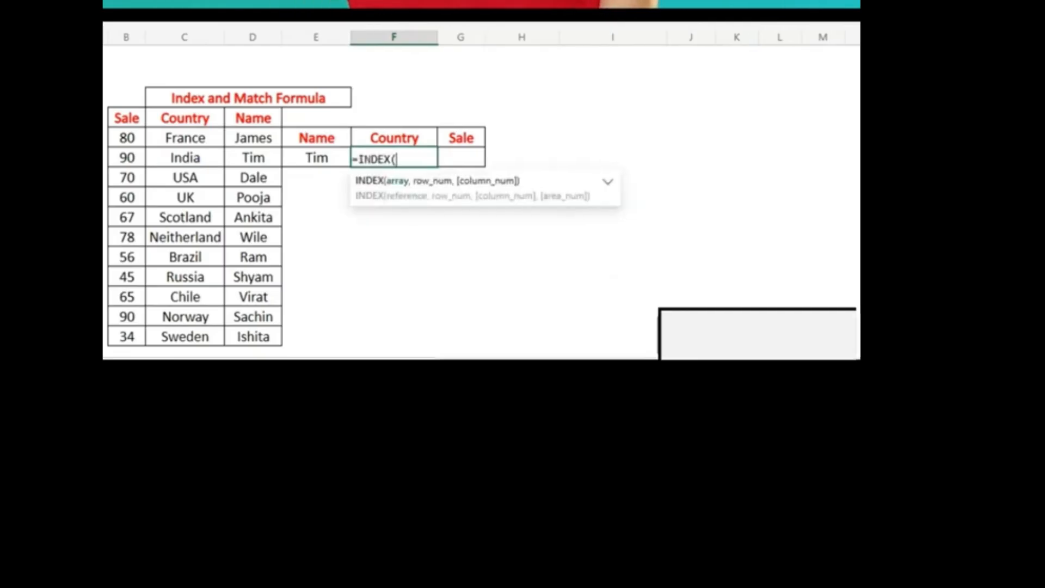
{"action": "left_click_drag", "start_coordinate": [126, 119], "coordinate": [253, 337]}
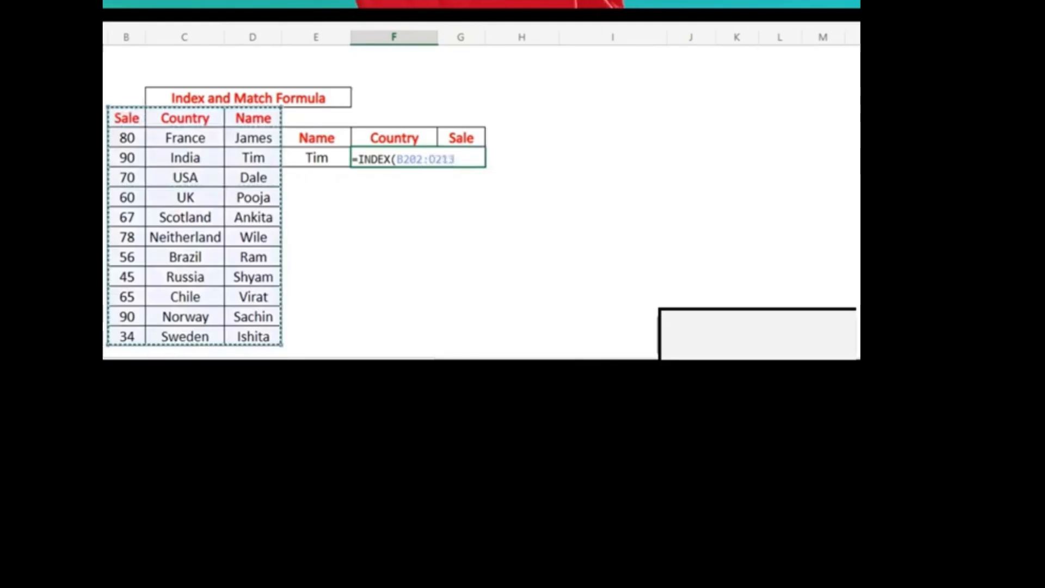
{"action": "type", "text": ","}
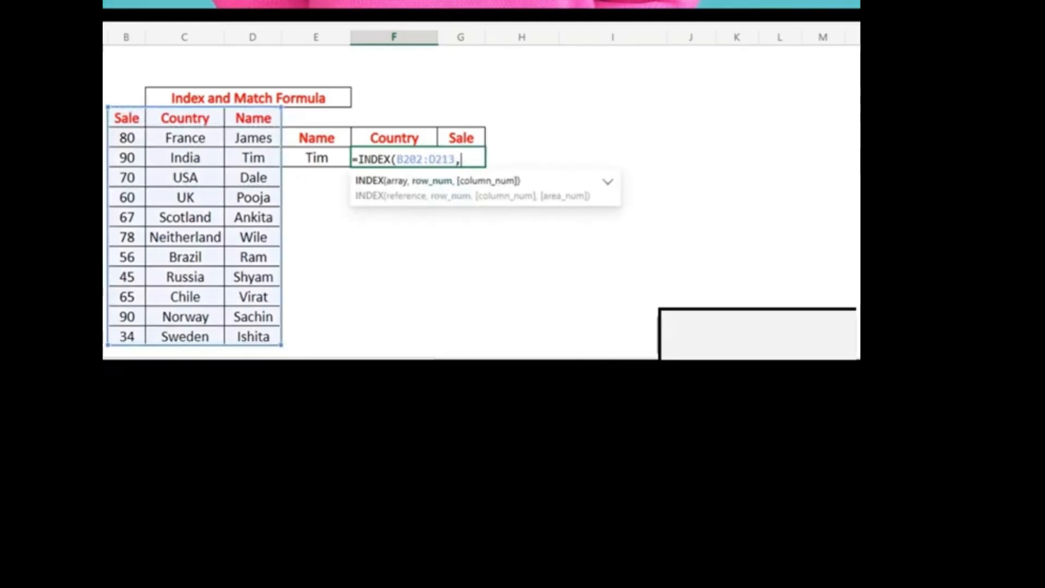
{"action": "type", "text": "matc"}
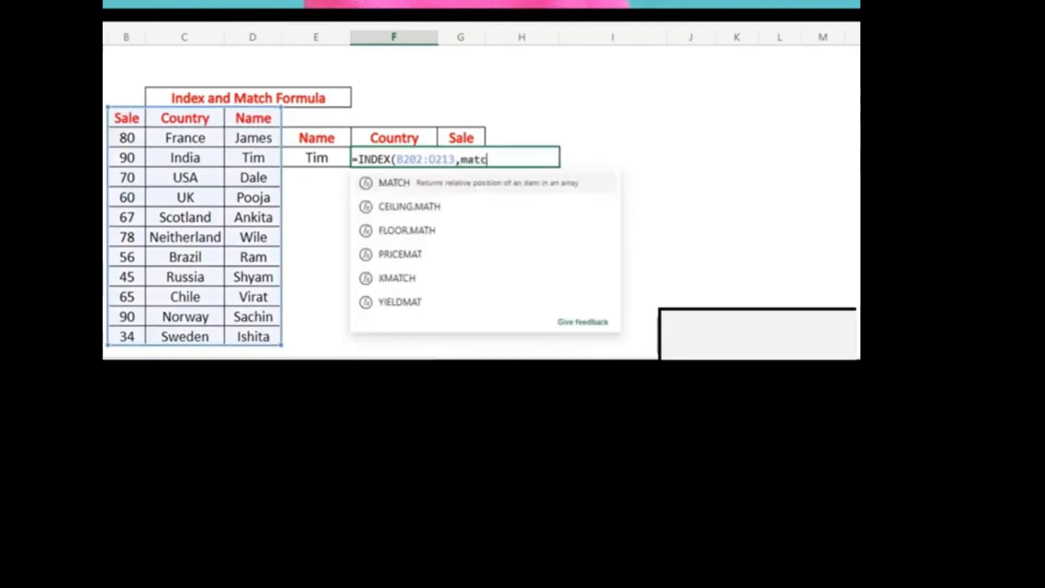
{"action": "key", "text": "Tab"}
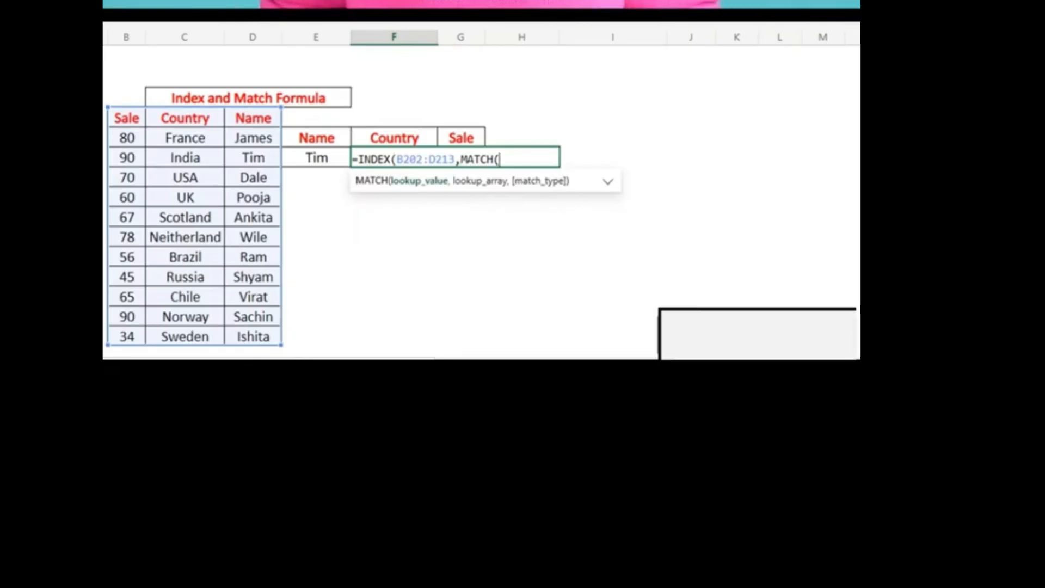
{"action": "left_click", "coordinate": [317, 158]}
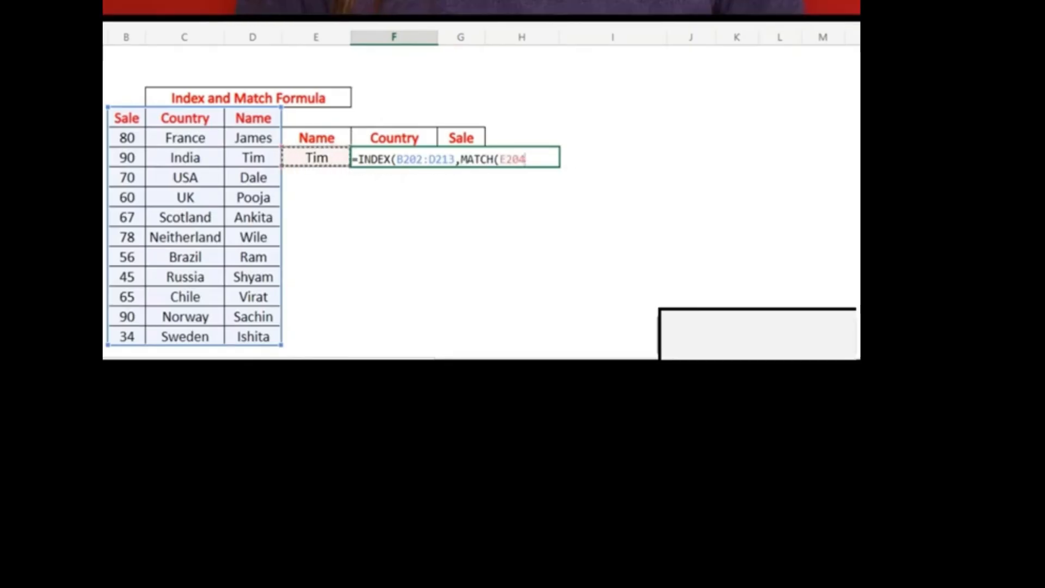
{"action": "type", "text": ","}
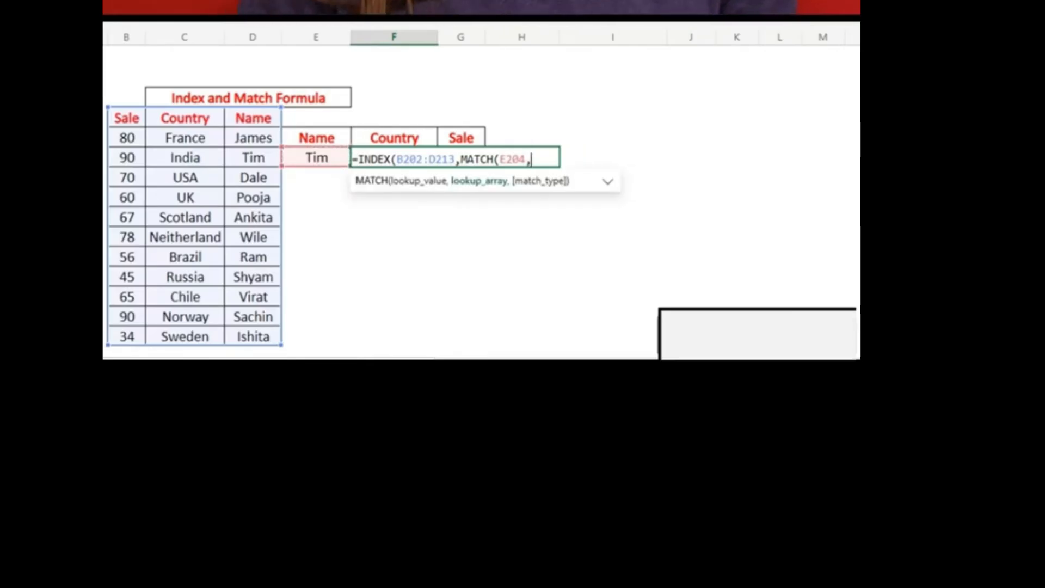
{"action": "left_click", "coordinate": [253, 118]}
{"action": "key", "text": "ctrl+shift+Down"}
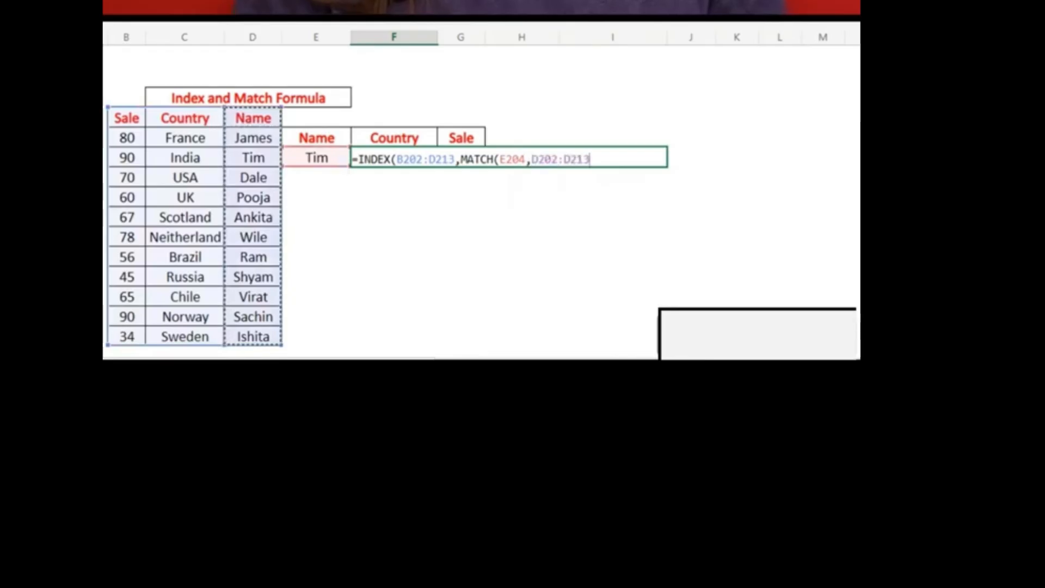
{"action": "type", "text": ",0"}
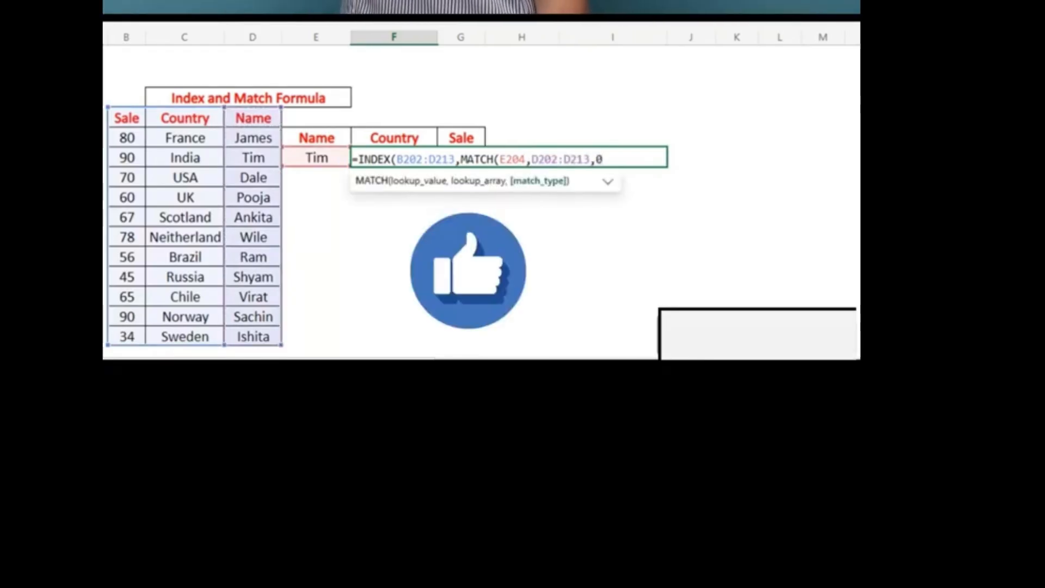
{"action": "type", "text": "),"}
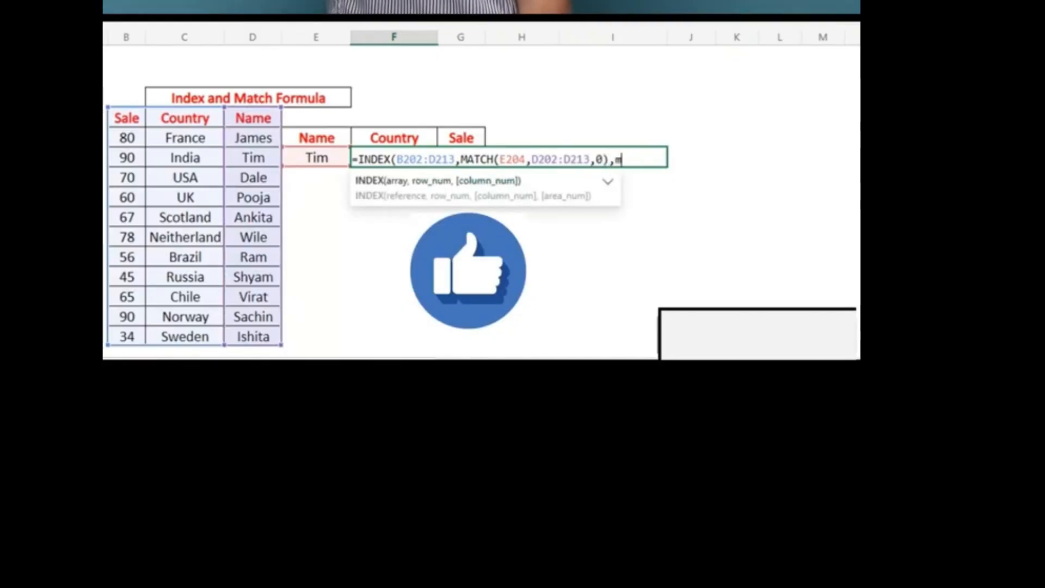
Add MATCH(F203,B202:D202,0) as the column number of the INDEX formula and close the formula
{"action": "type", "text": "matc"}
{"action": "key", "text": "Tab"}
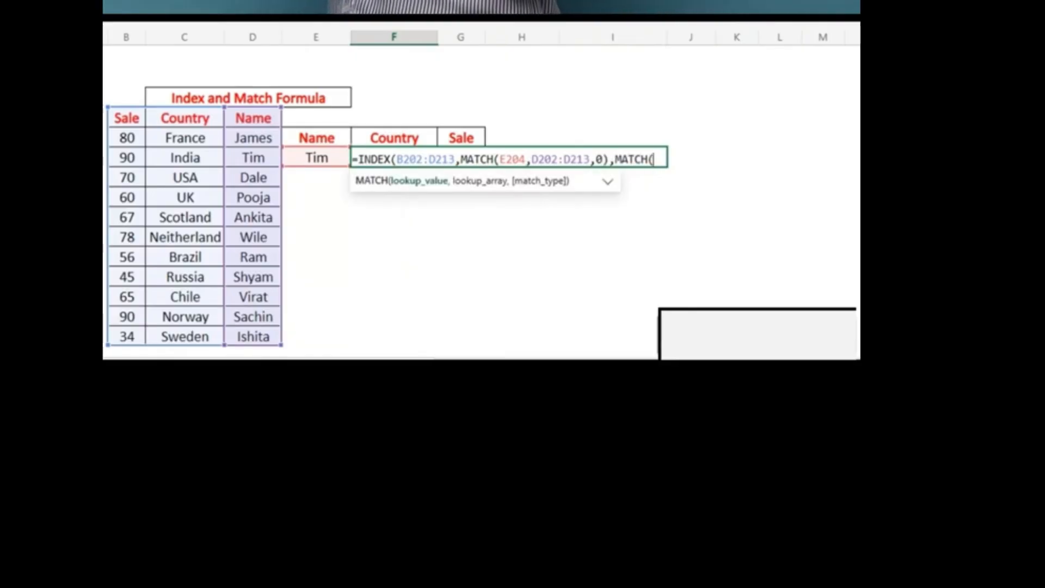
{"action": "left_click", "coordinate": [394, 137]}
{"action": "type", "text": ","}
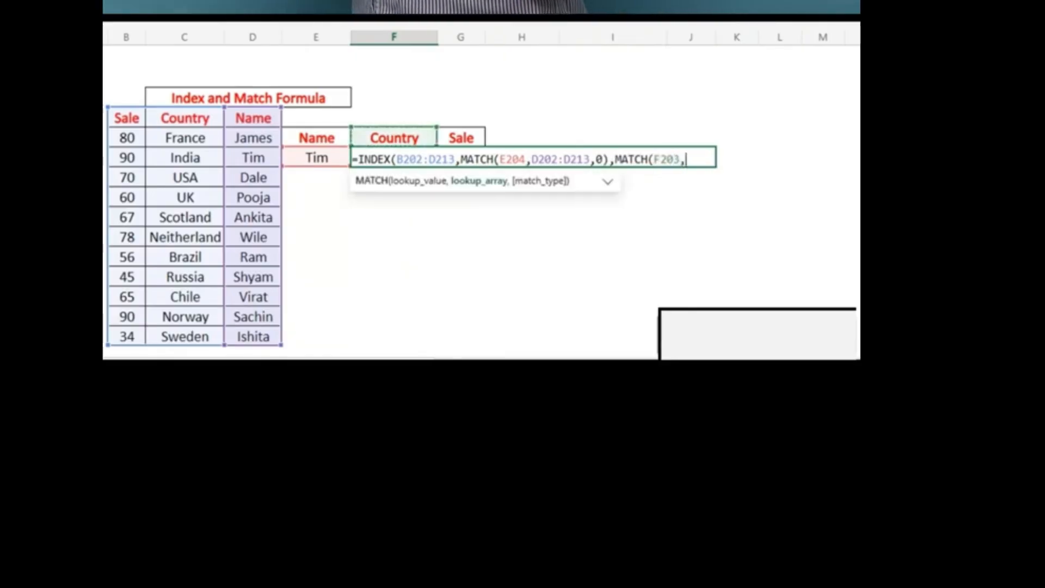
{"action": "left_click", "coordinate": [126, 118]}
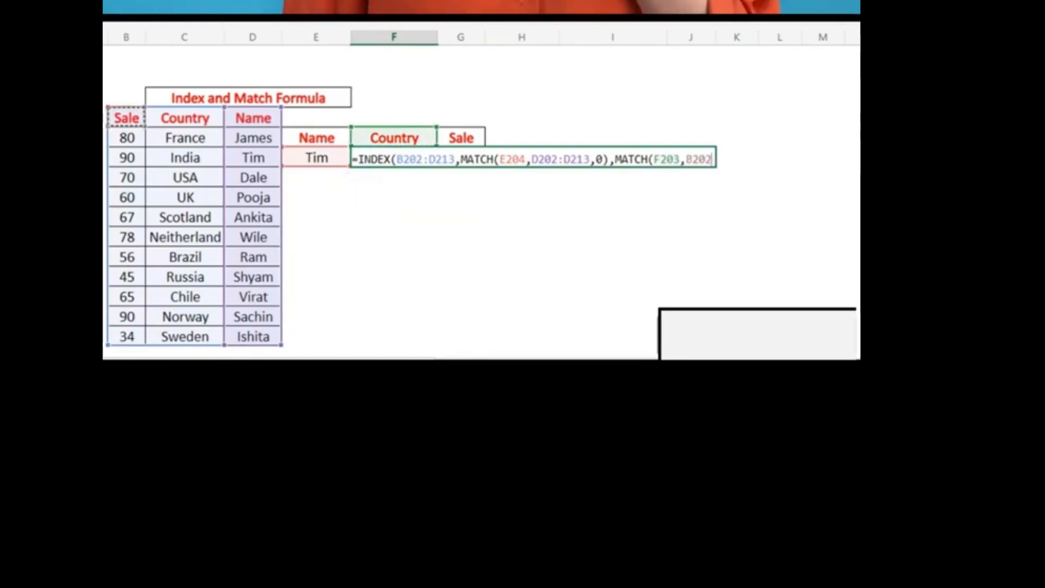
{"action": "left_click_drag", "start_coordinate": [127, 118], "coordinate": [253, 118]}
{"action": "type", "text": ",0"}
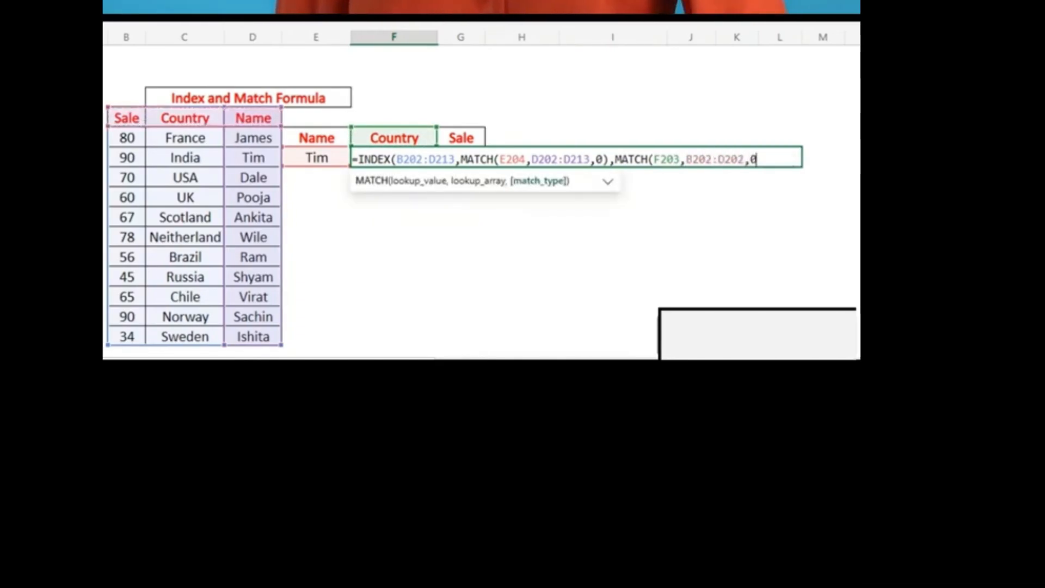
{"action": "type", "text": "))"}
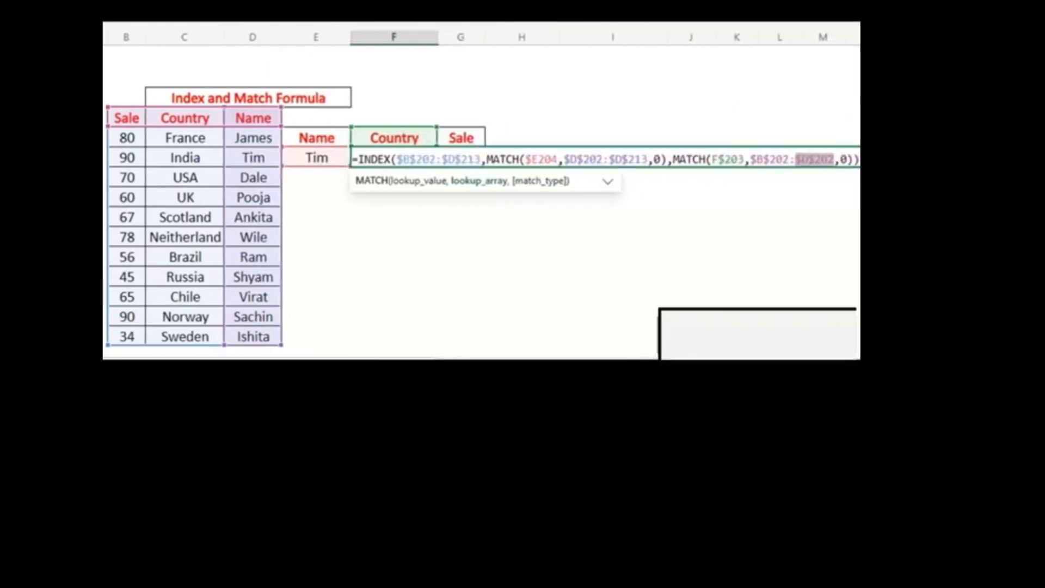
Confirm the two-way INDEX and MATCH formula in the Country cell and fill it across into the Sale cell
{"action": "key", "text": "Return"}
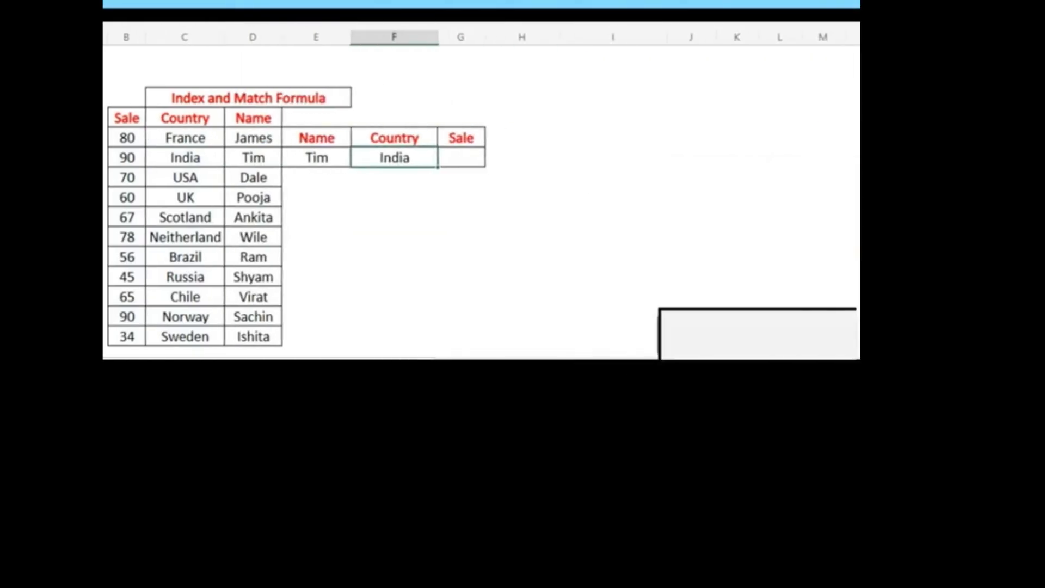
{"action": "key", "text": "shift+Right"}
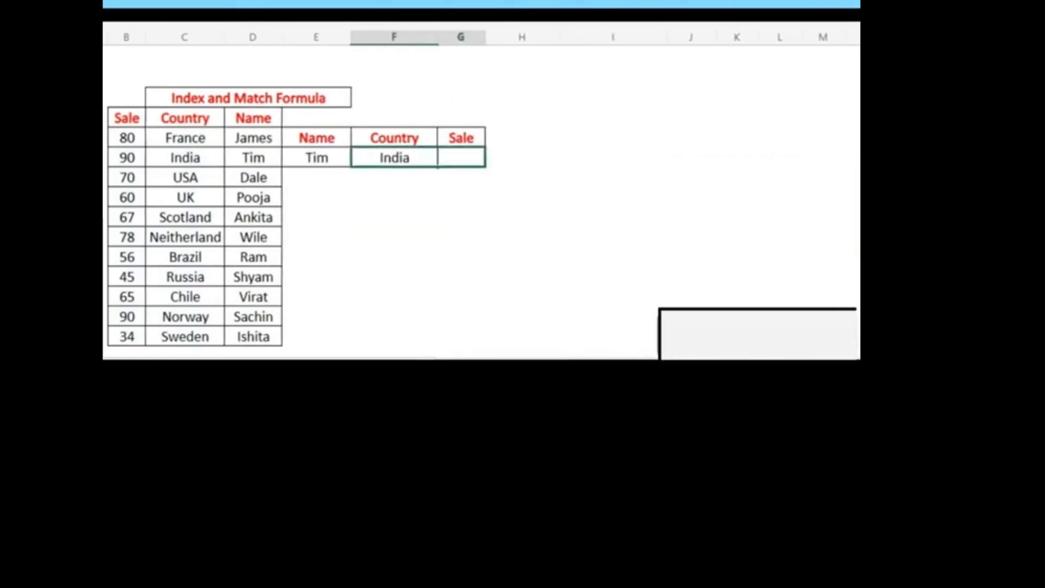
{"action": "key", "text": "ctrl+r"}
{"action": "left_click", "coordinate": [393, 295]}
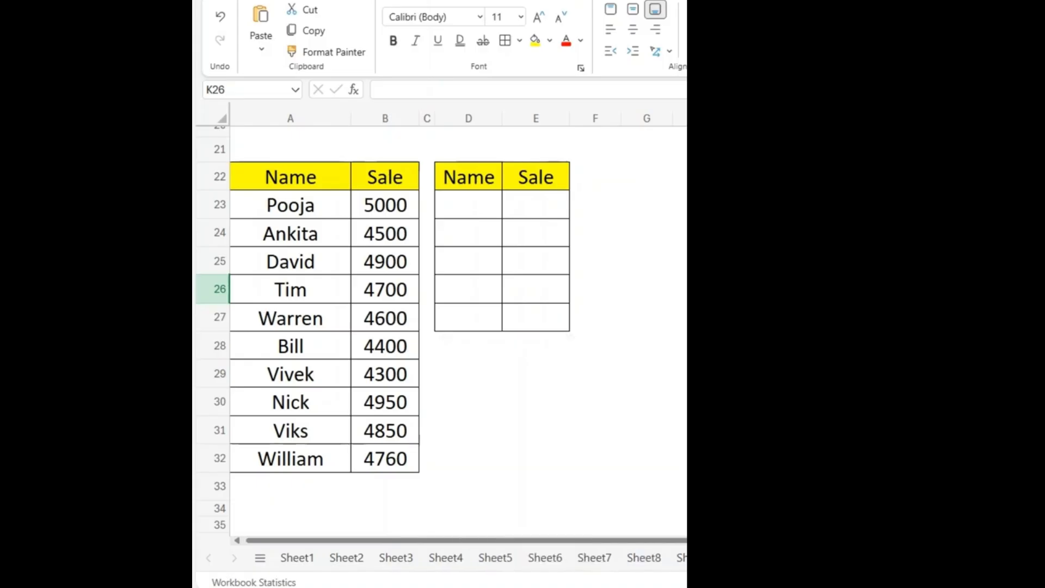
Start a TAKE formula in D23 with a nested SORTBY that uses $A$23:$B$32 as the array
{"action": "left_click", "coordinate": [468, 201]}
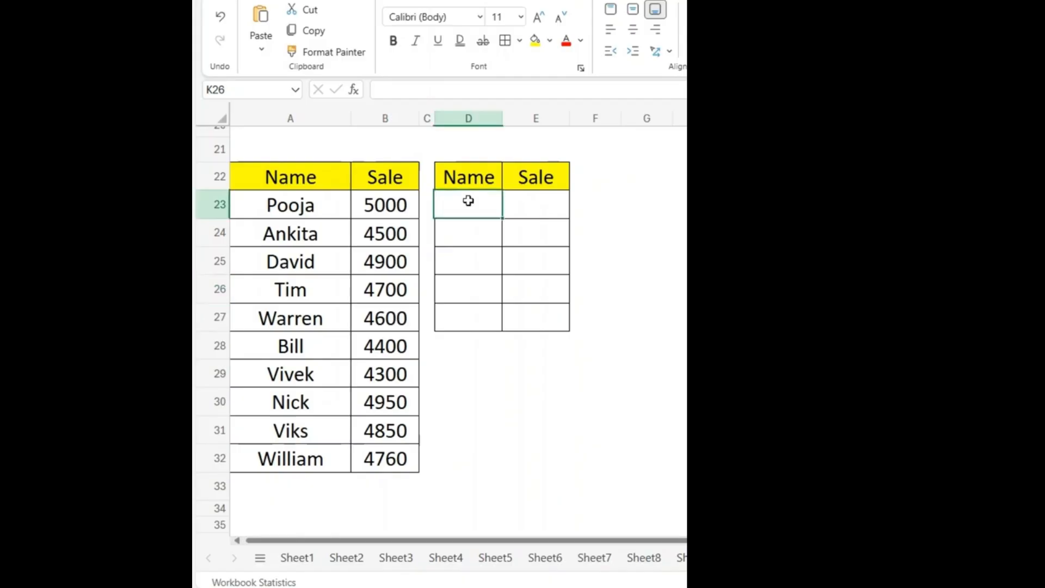
{"action": "type", "text": "=TAKE"}
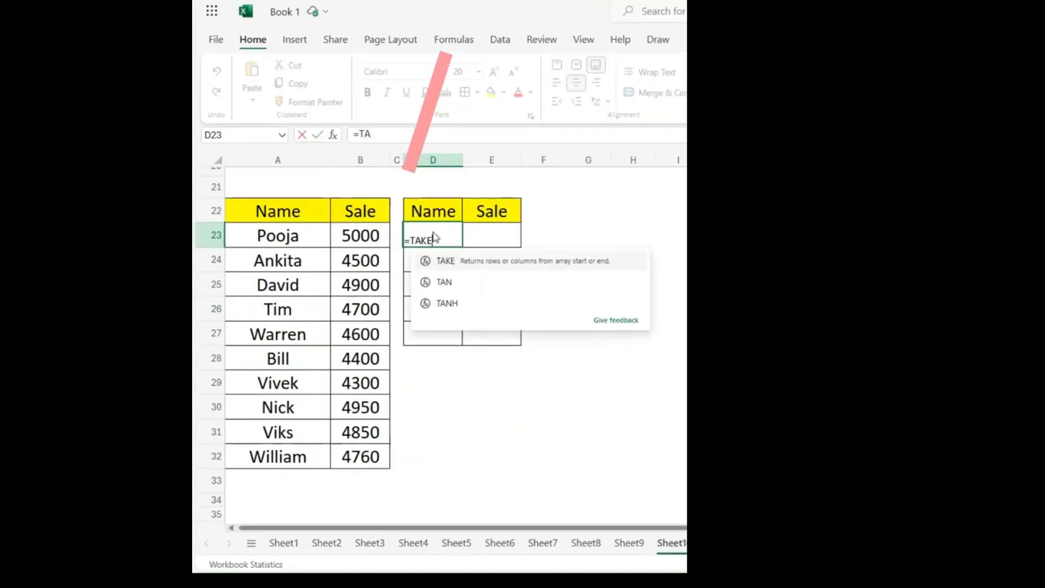
{"action": "type", "text": "(SORT"}
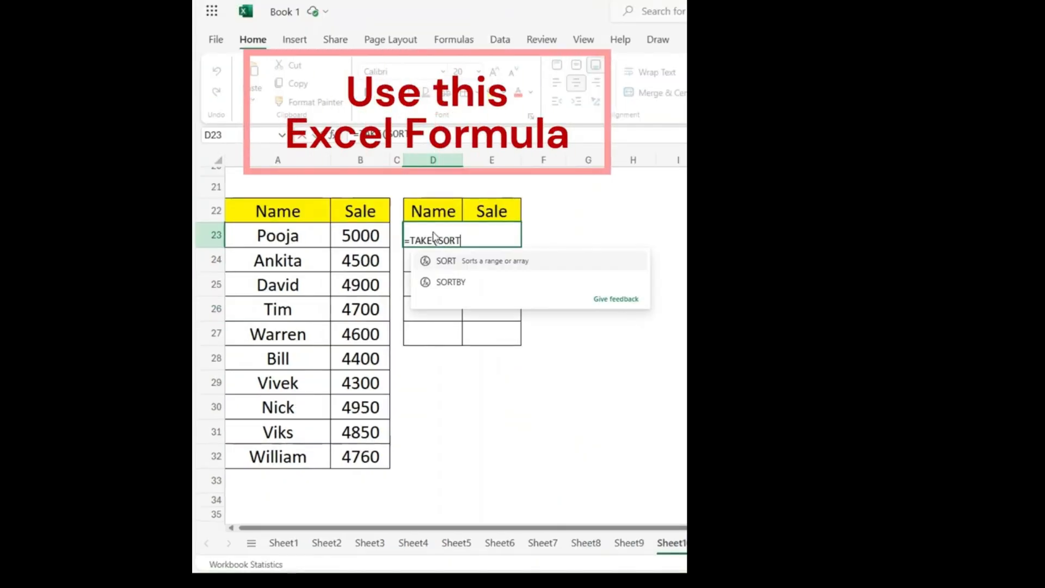
{"action": "type", "text": "BY("}
{"action": "left_click", "coordinate": [294, 239]}
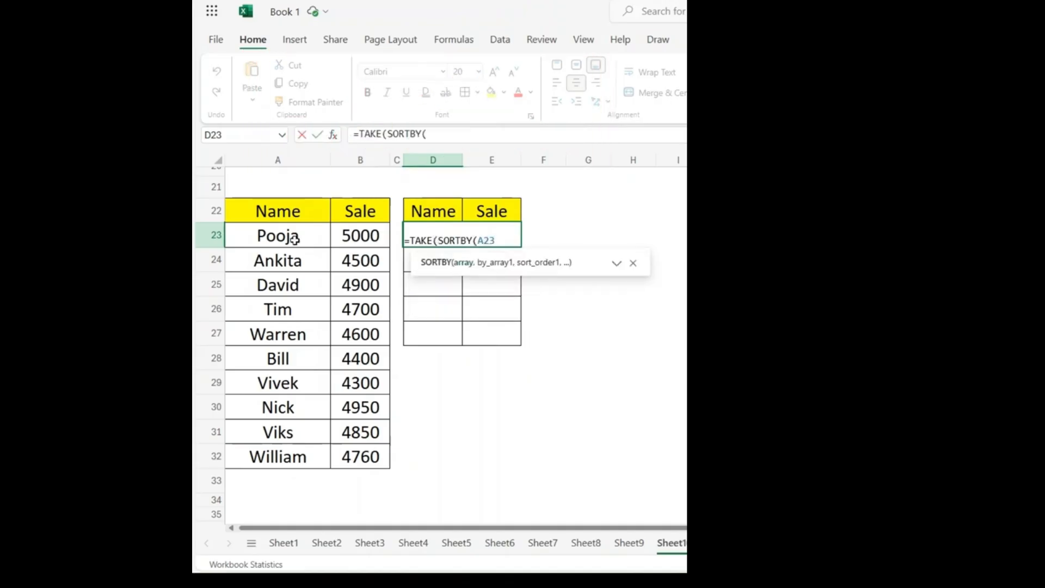
{"action": "left_click_drag", "start_coordinate": [295, 239], "coordinate": [374, 458]}
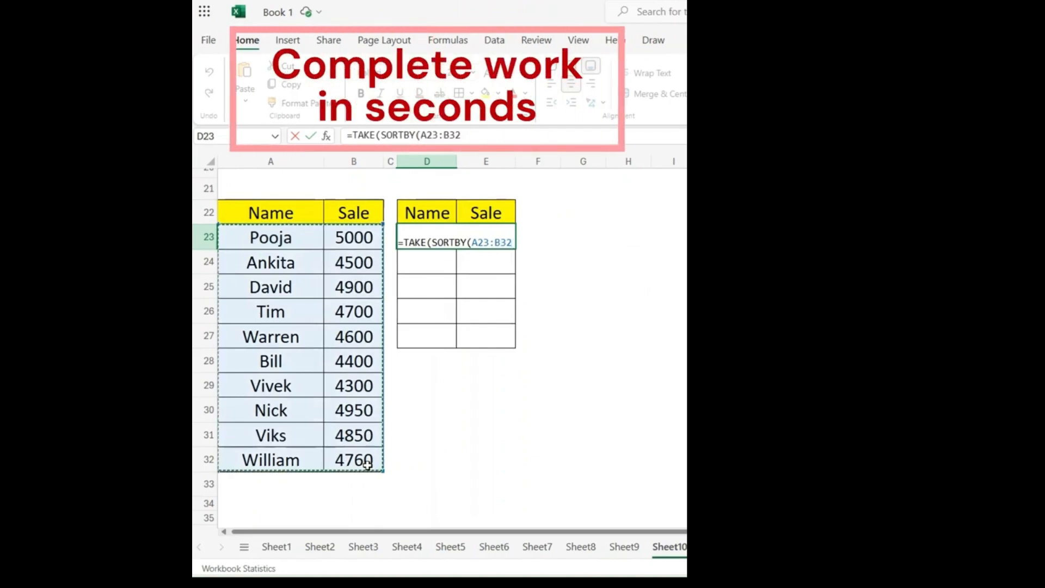
{"action": "key", "text": "F4"}
{"action": "type", "text": ","}
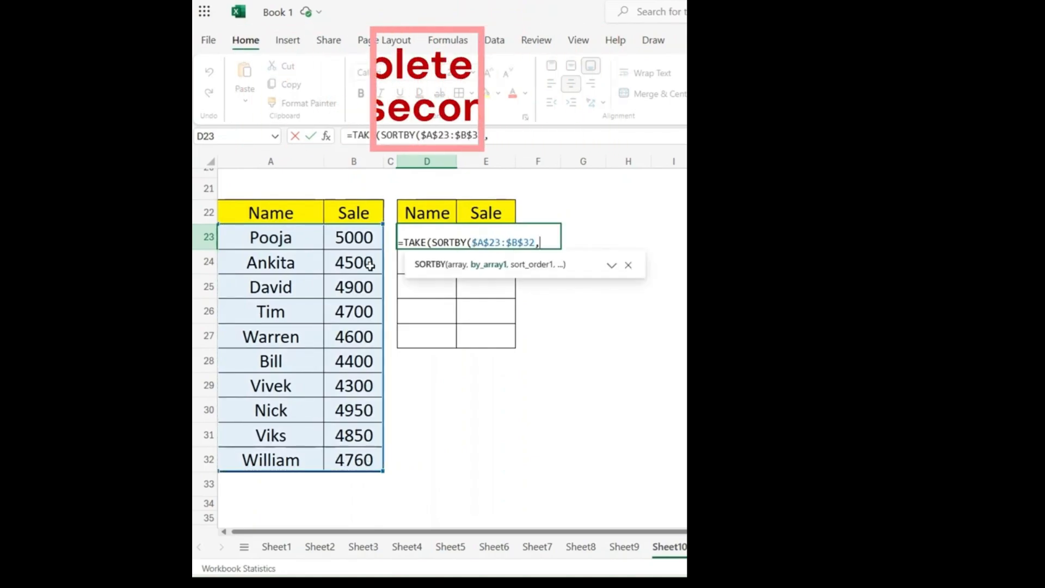
Complete the formula by sorting on $B$23:$B$32 in descending order (-1) and taking 5 rows
{"action": "left_click_drag", "start_coordinate": [374, 240], "coordinate": [367, 462]}
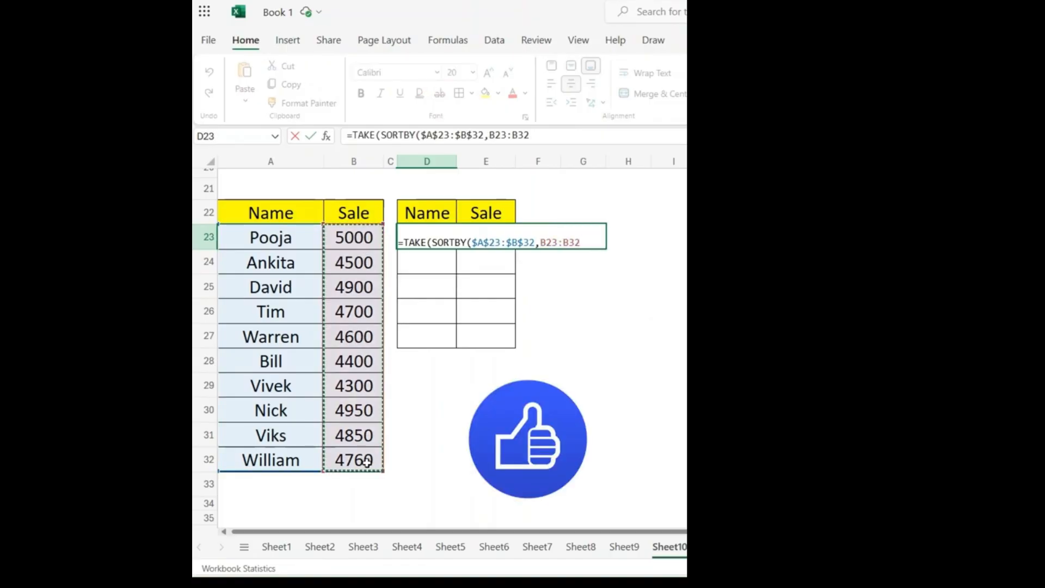
{"action": "key", "text": "F4"}
{"action": "type", "text": ",-1"}
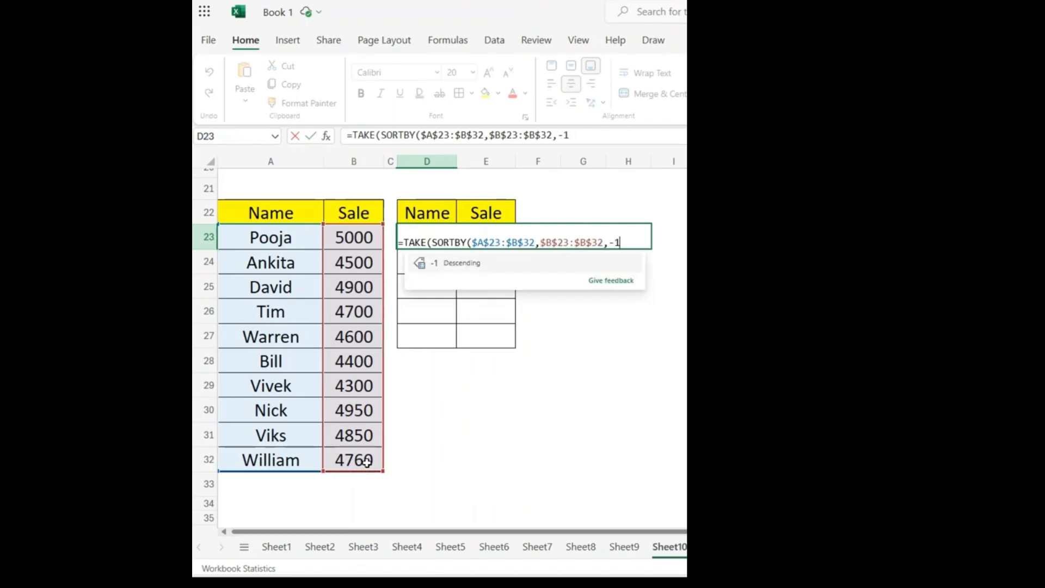
{"action": "type", "text": "),5"}
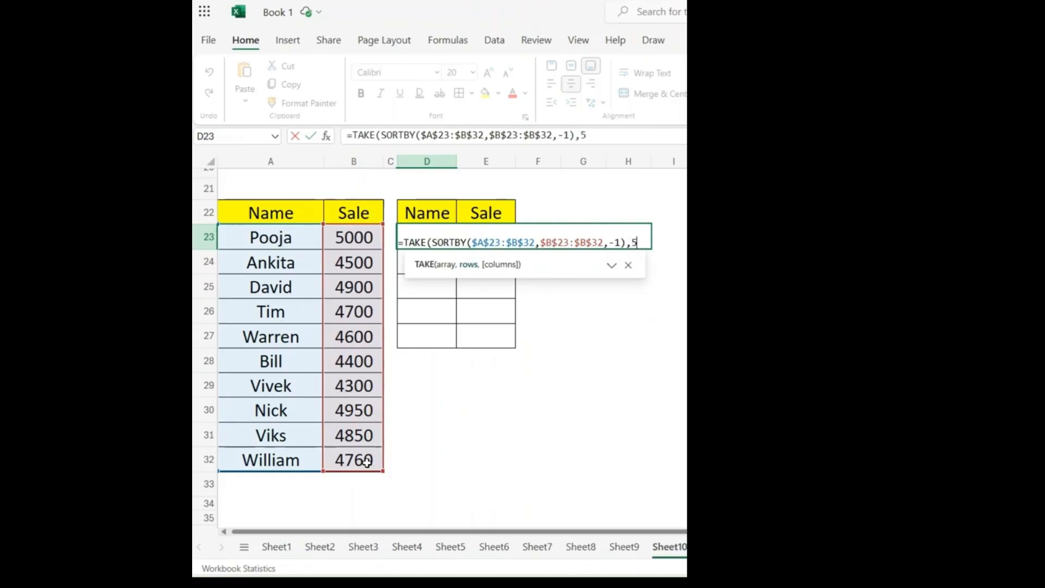
{"action": "type", "text": ")"}
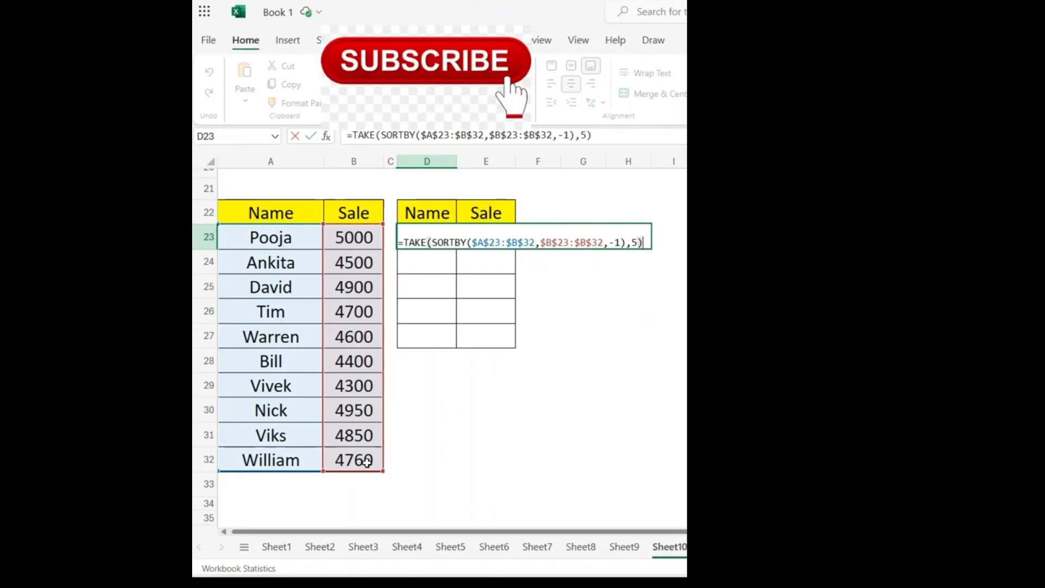
{"action": "key", "text": "Return"}
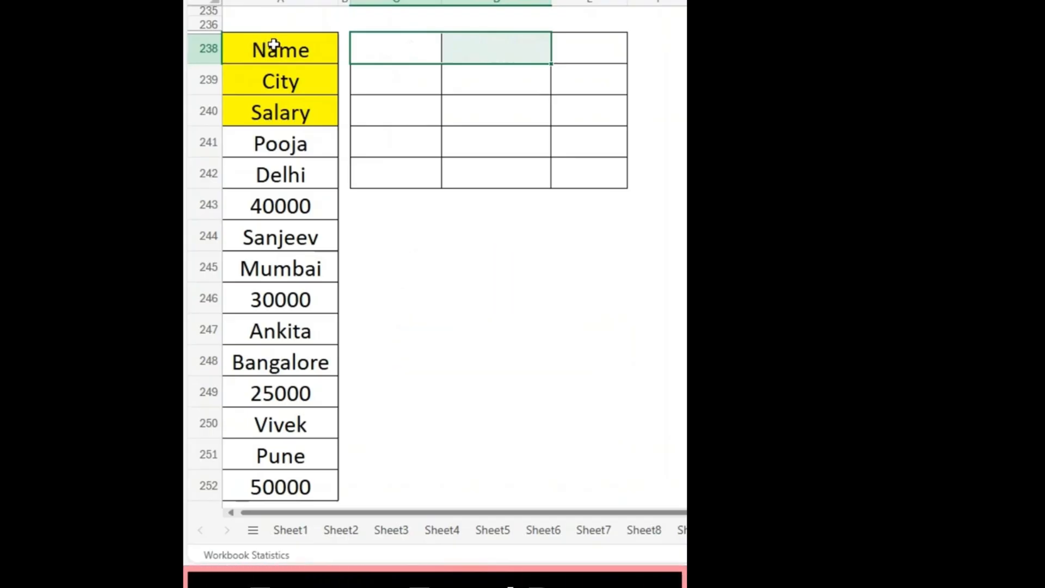
Try filling the empty table's first row by hand with the first person's name, delhi and 40000, and clear those entries
{"action": "type", "text": "pooja"}
{"action": "key", "text": "Tab"}
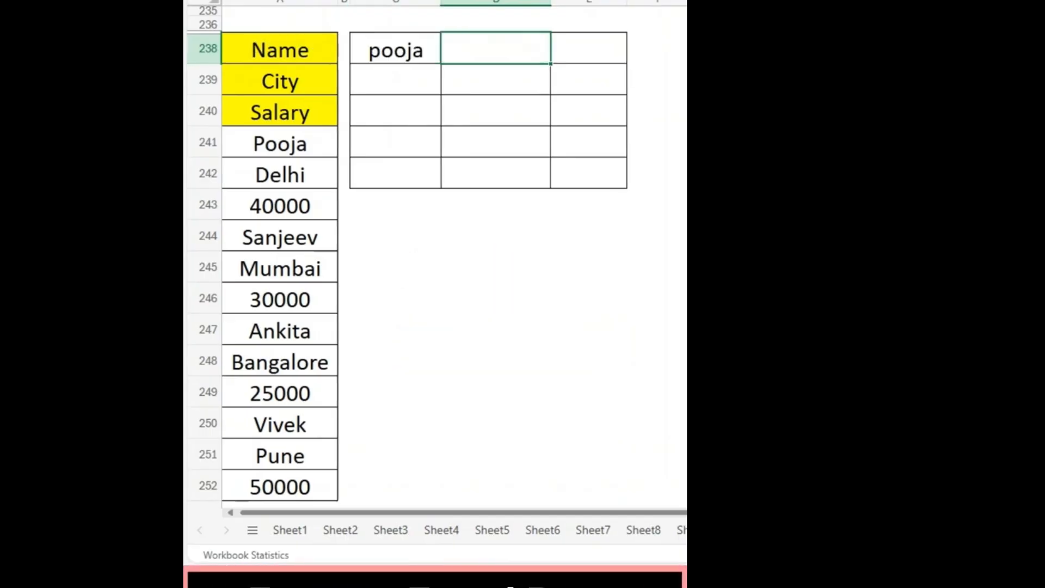
{"action": "type", "text": "delhi"}
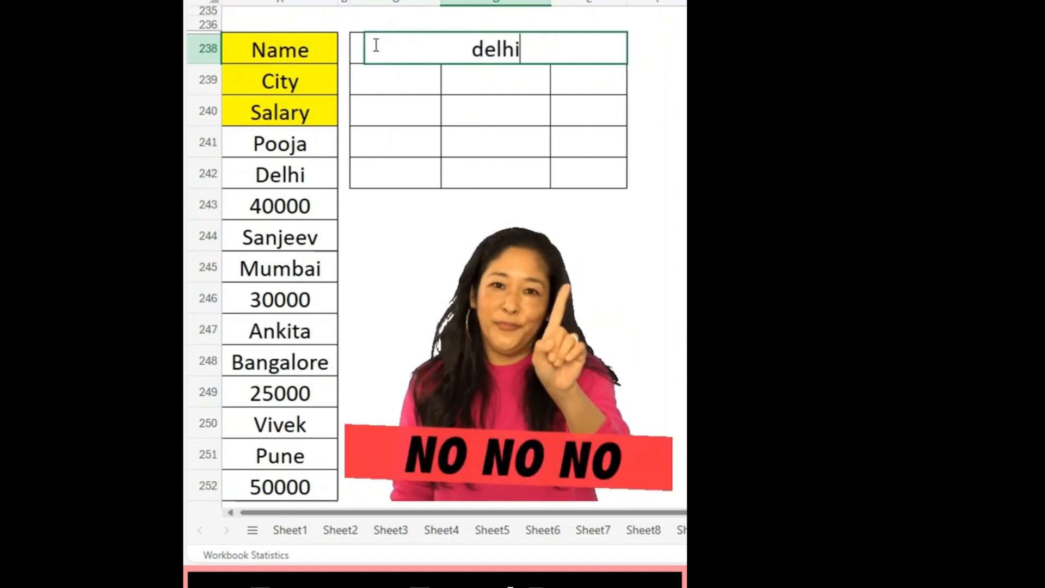
{"action": "key", "text": "Tab"}
{"action": "type", "text": "4"}
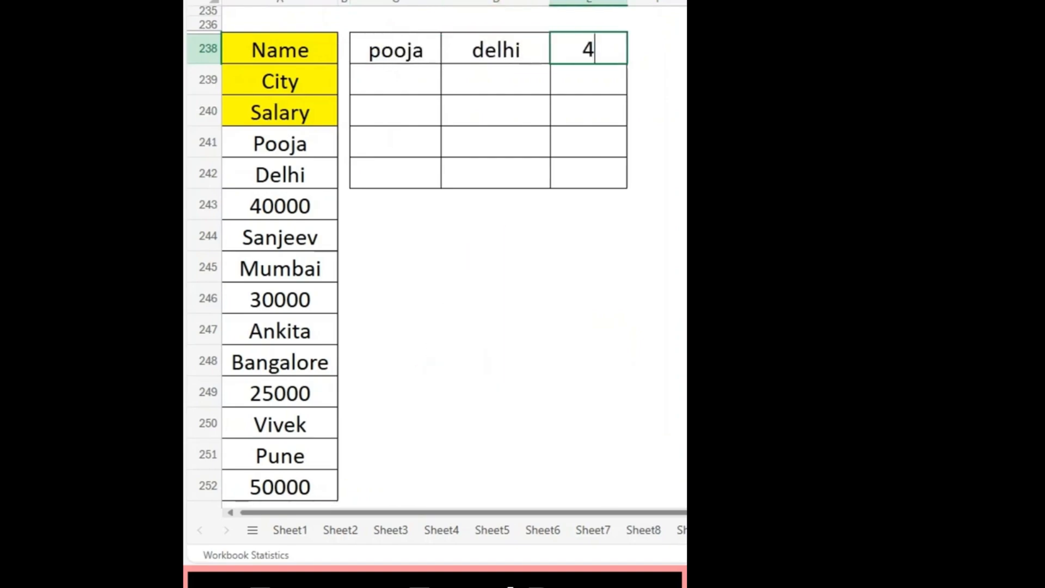
{"action": "type", "text": "0000"}
{"action": "left_click", "coordinate": [614, 210]}
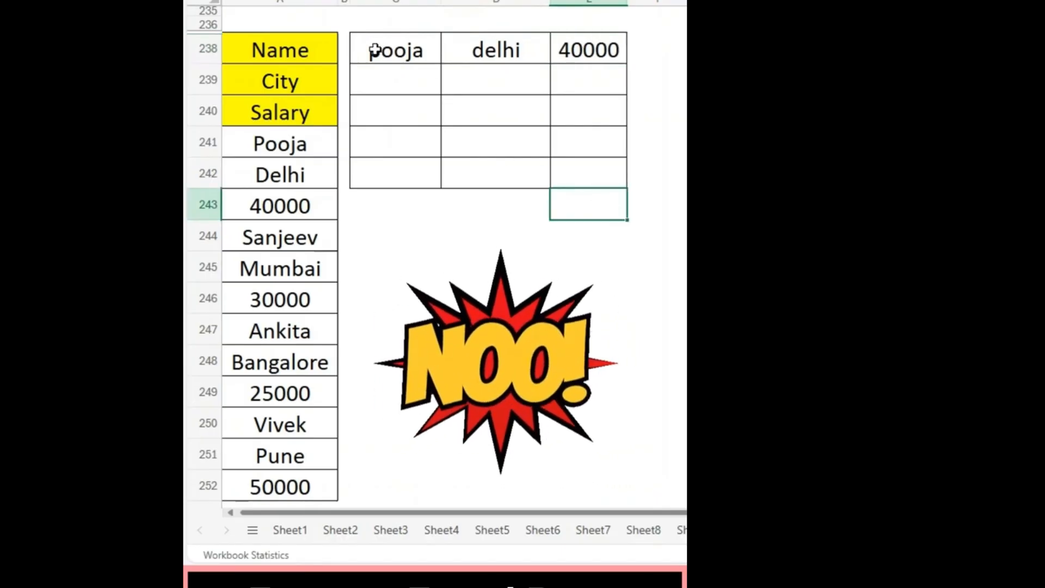
{"action": "left_click_drag", "start_coordinate": [375, 50], "coordinate": [564, 42]}
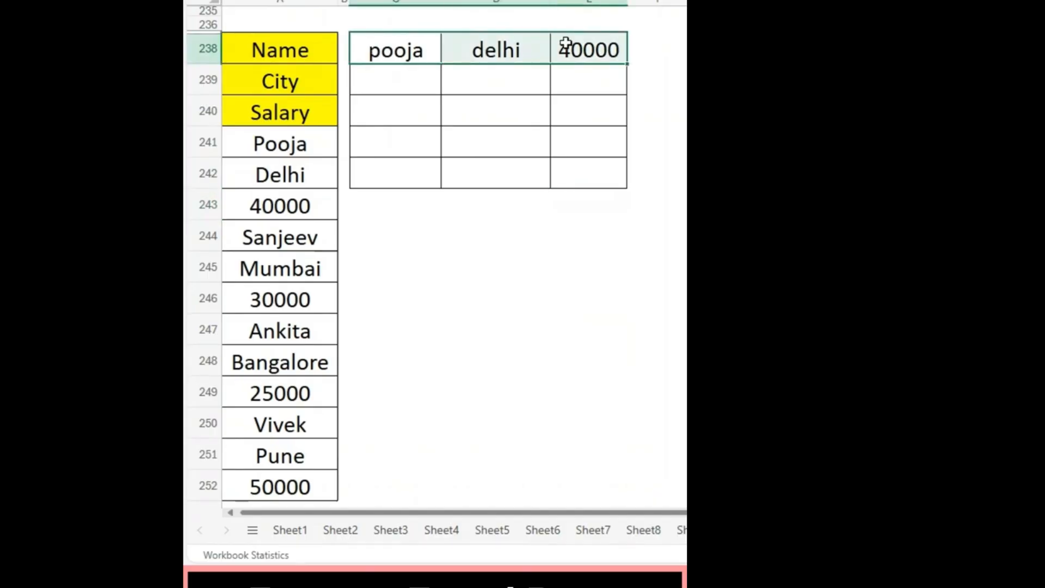
{"action": "key", "text": "Delete"}
Reshape the single-column list into a three-column table with =WRAPROWS(A238:A252,3) in the empty table's first cell
{"action": "left_click", "coordinate": [392, 49]}
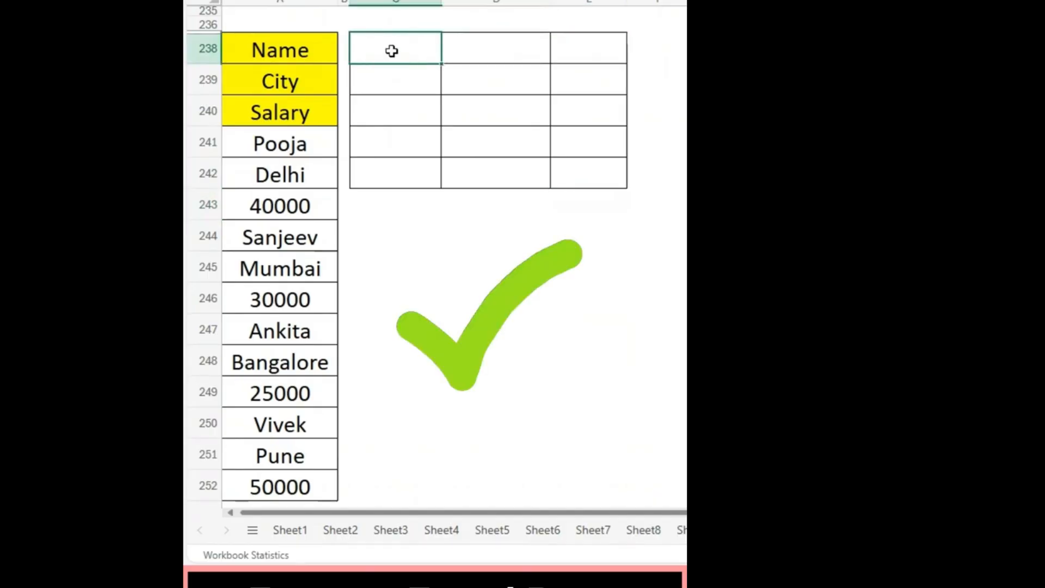
{"action": "type", "text": "=wrap"}
{"action": "key", "text": "Down"}
{"action": "key", "text": "Tab"}
{"action": "left_click_drag", "start_coordinate": [285, 47], "coordinate": [317, 480]}
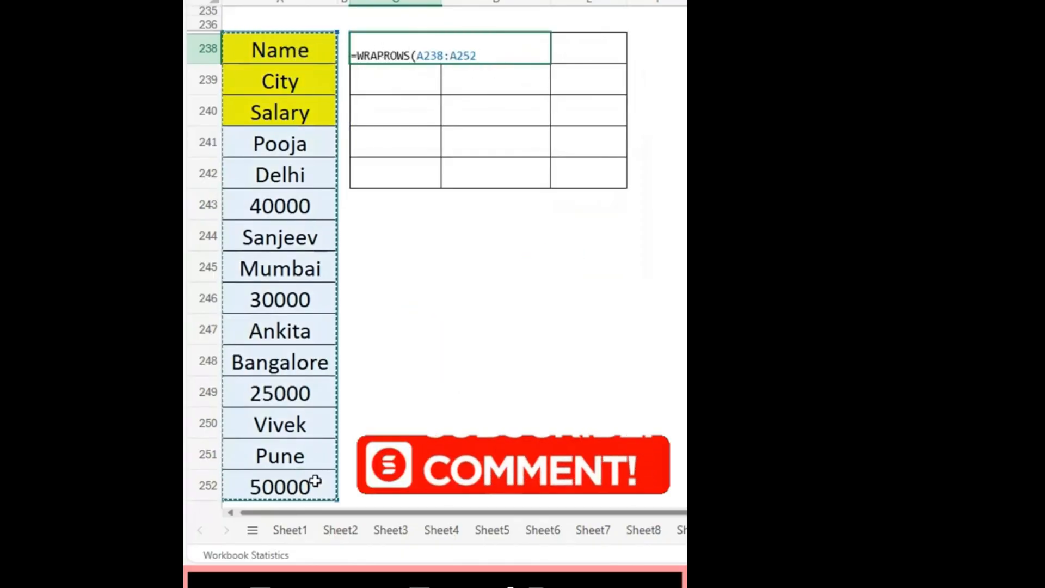
{"action": "type", "text": ",3)"}
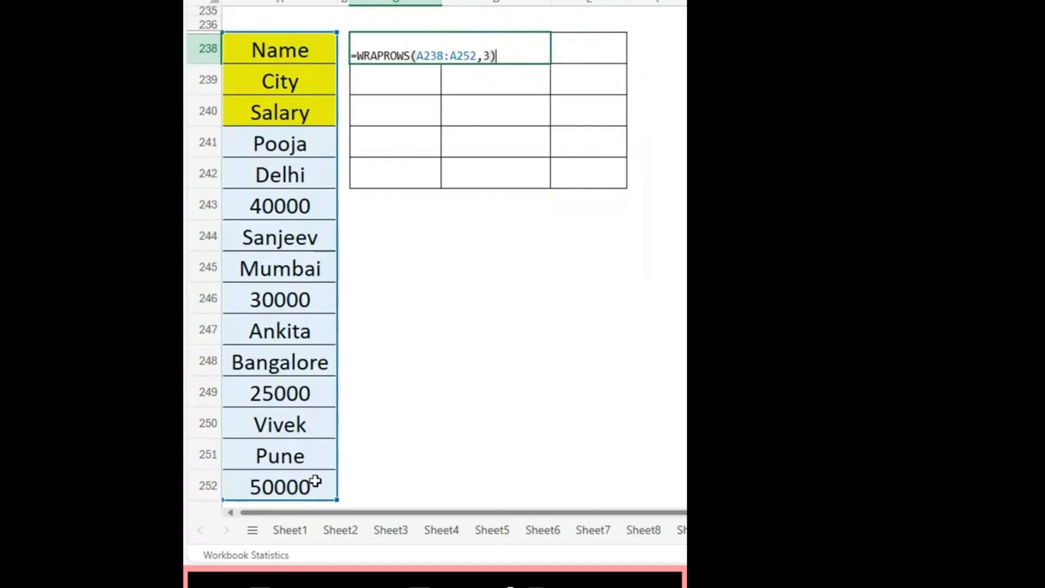
{"action": "key", "text": "Return"}
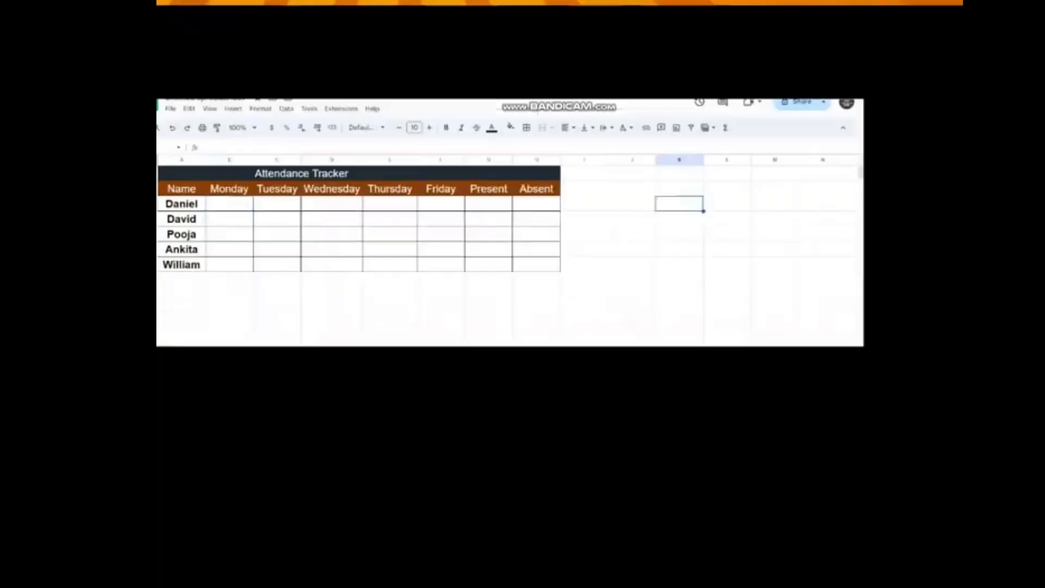
In the Google Sheets attendance tracker, insert checkboxes in the Monday to Friday cells for all five names
{"action": "left_click_drag", "start_coordinate": [230, 204], "coordinate": [441, 265]}
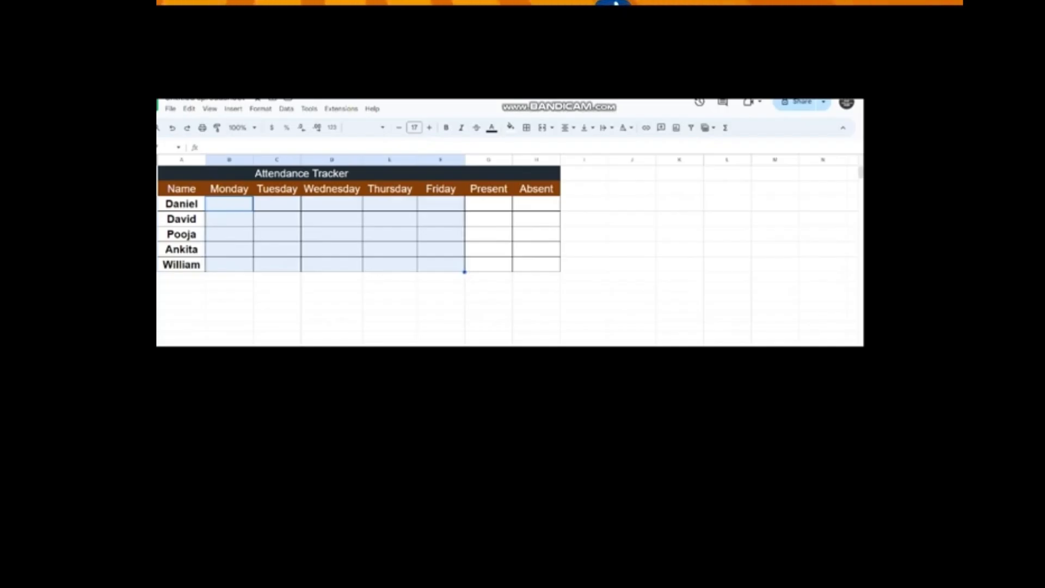
{"action": "left_click", "coordinate": [233, 108]}
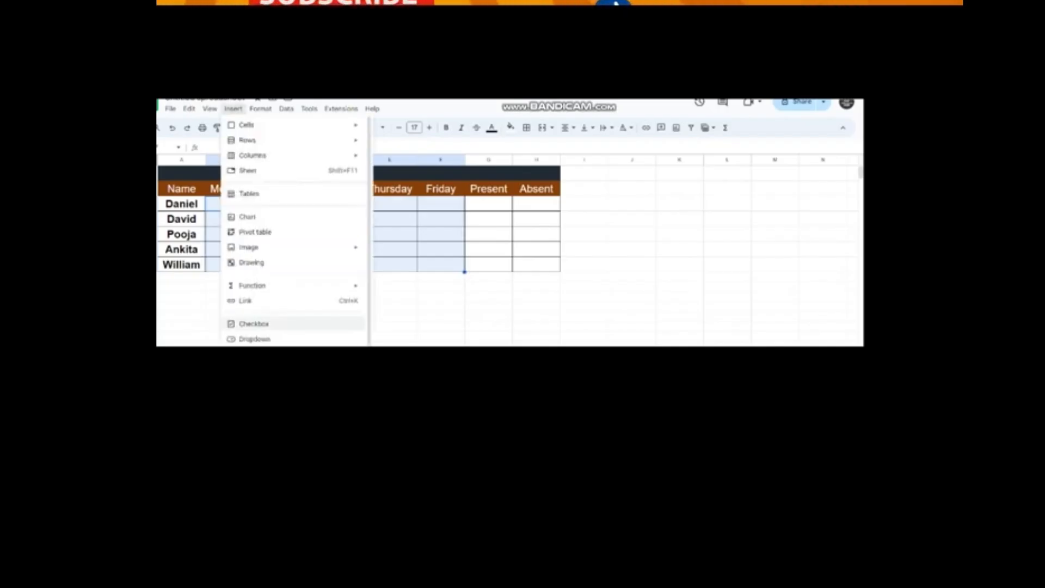
{"action": "left_click", "coordinate": [253, 323]}
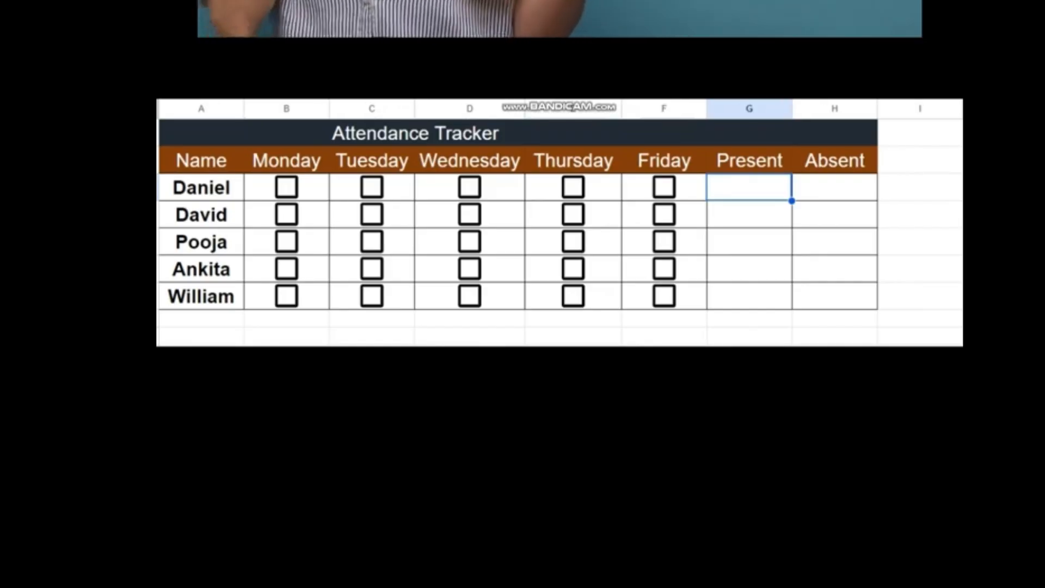
Count the ticked days in the first Present cell with =COUNTIF(B3:F3,TRUE)
{"action": "type", "text": "="}
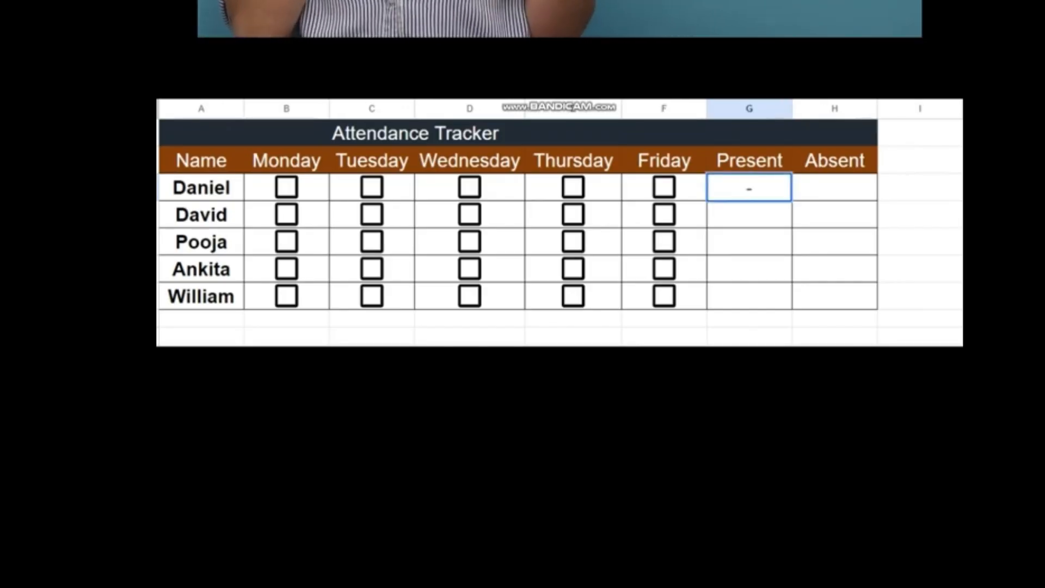
{"action": "type", "text": "COUNTIF("}
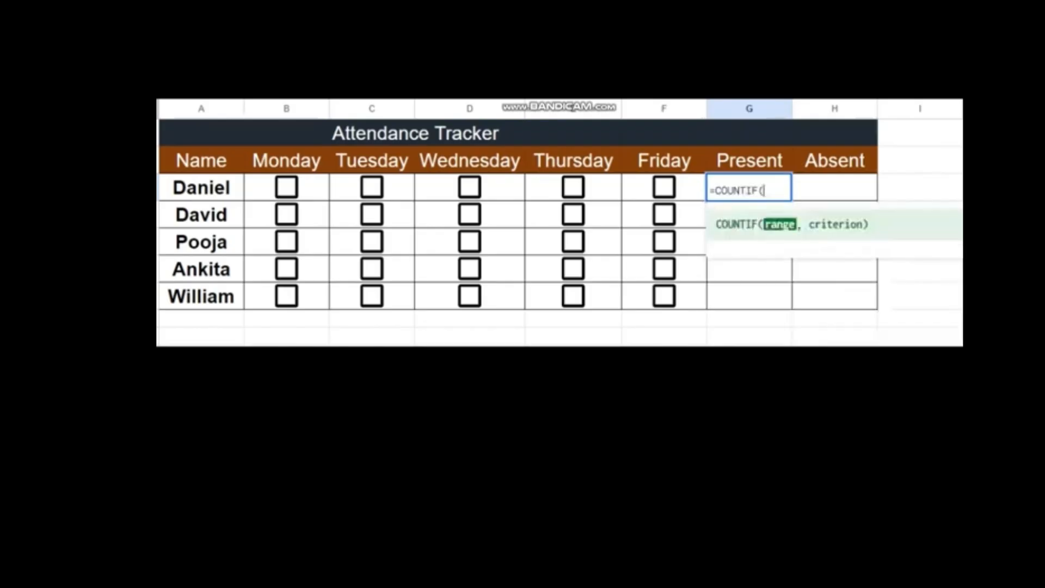
{"action": "left_click_drag", "start_coordinate": [287, 187], "coordinate": [664, 187]}
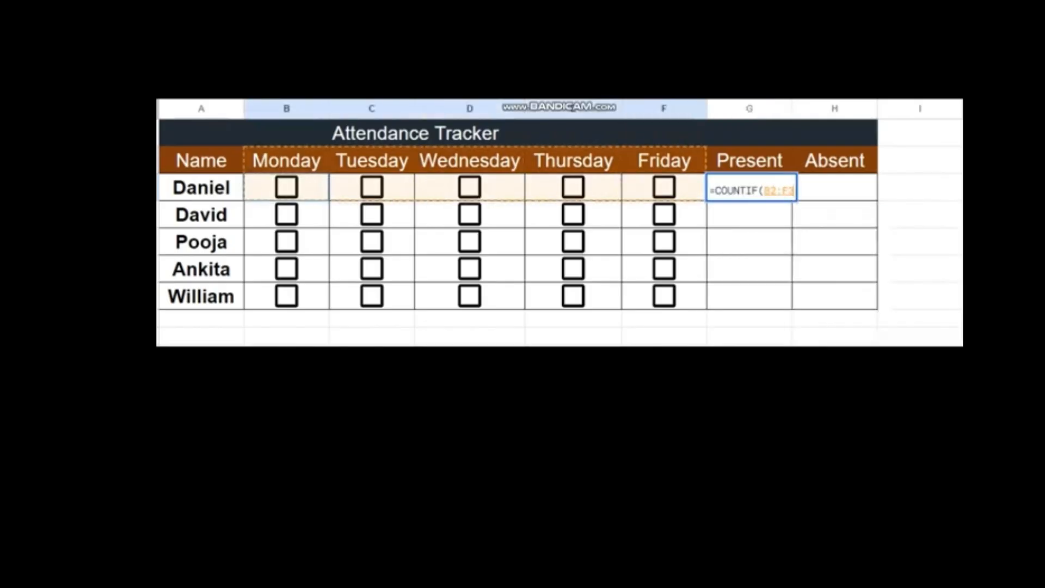
{"action": "type", "text": ",tR"}
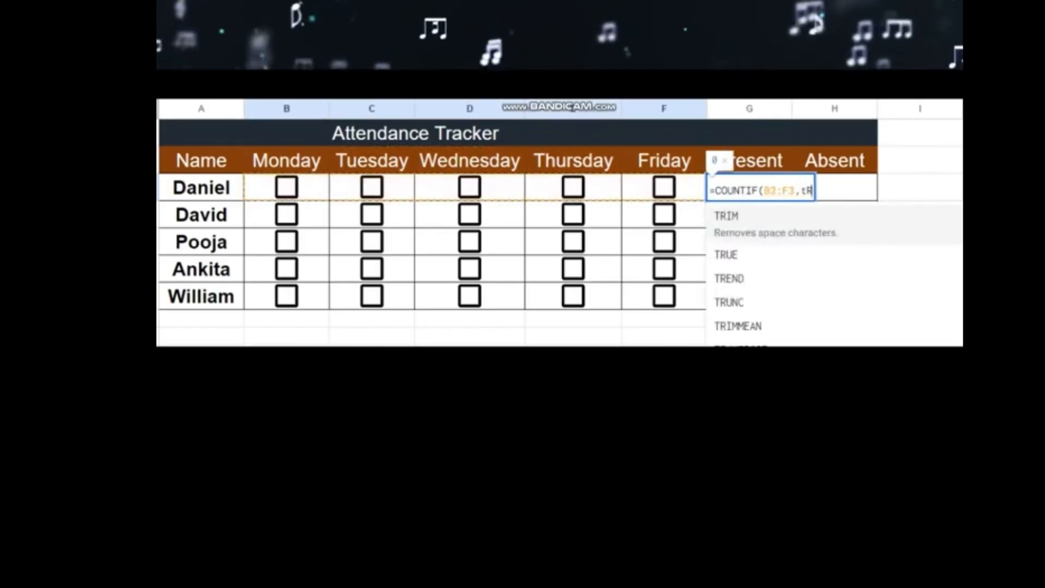
{"action": "key", "text": "BackSpace"}
{"action": "key", "text": "BackSpace"}
{"action": "type", "text": "T"}
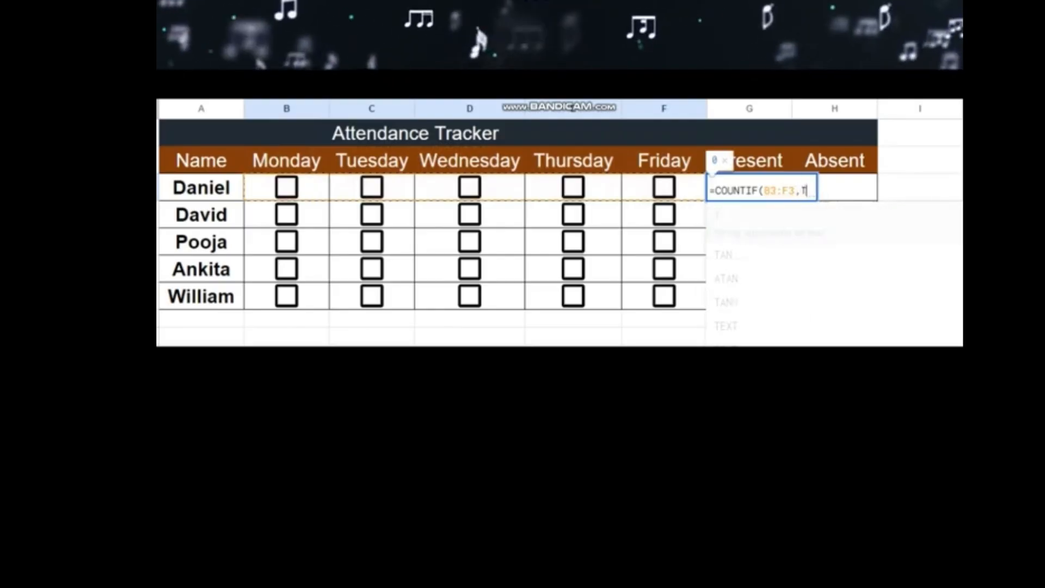
{"action": "type", "text": "RUE"}
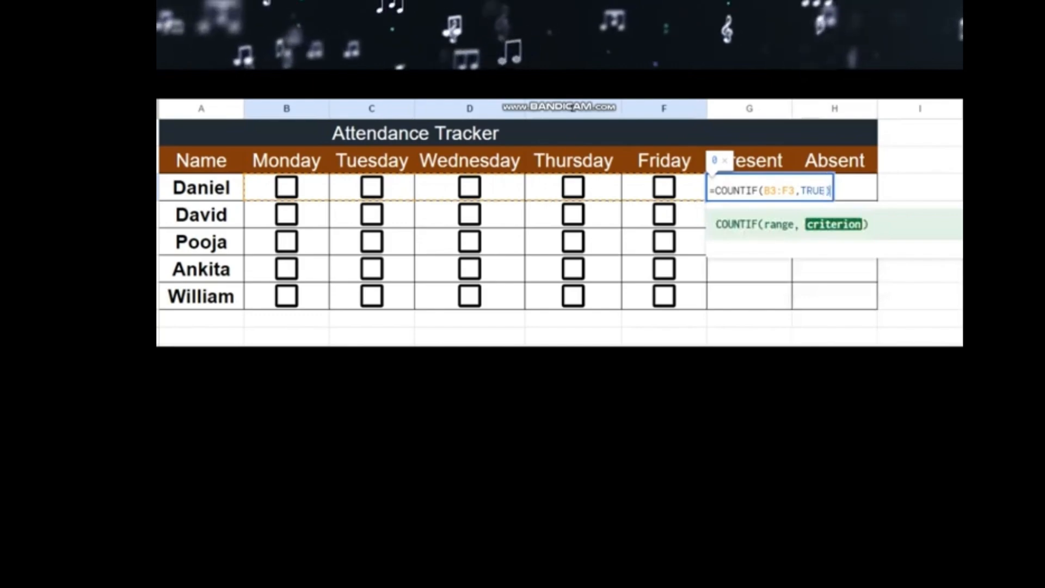
{"action": "key", "text": "Tab"}
Count the unticked days in the first Absent cell with =COUNTIF(B3:F3,FALSE)
{"action": "type", "text": "=COUNTI"}
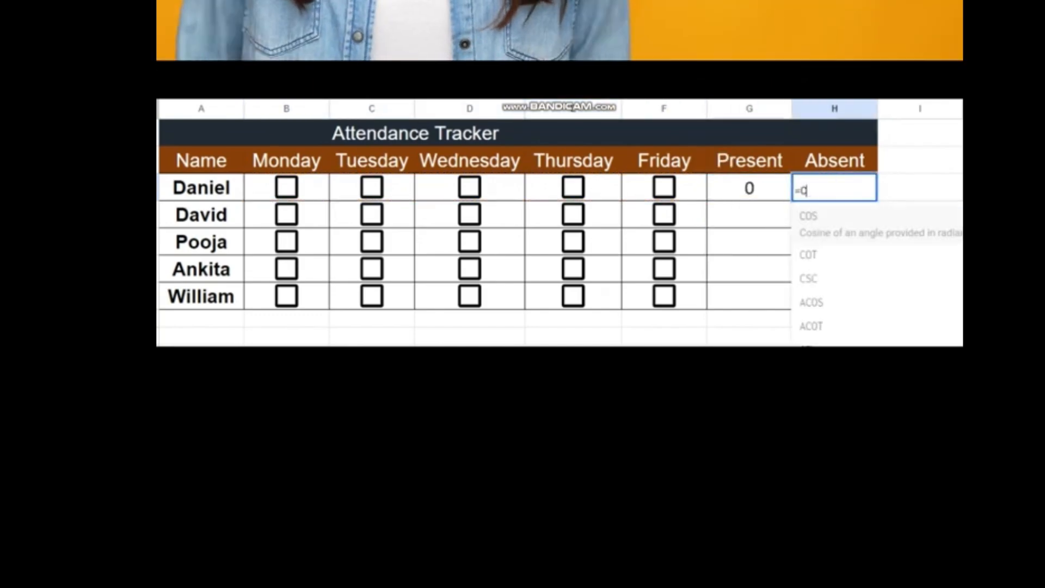
{"action": "type", "text": "F("}
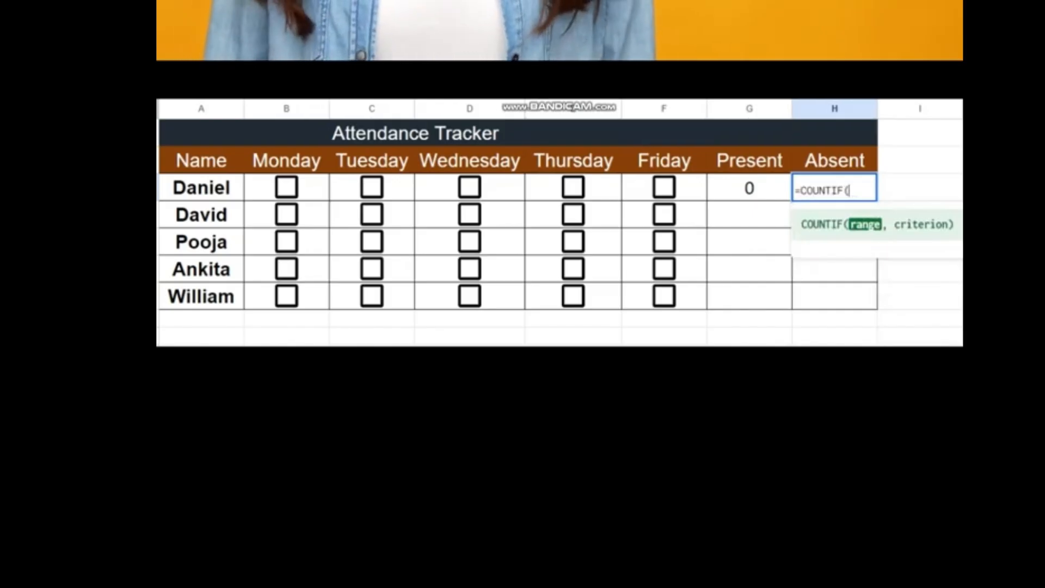
{"action": "left_click_drag", "start_coordinate": [286, 188], "coordinate": [664, 187]}
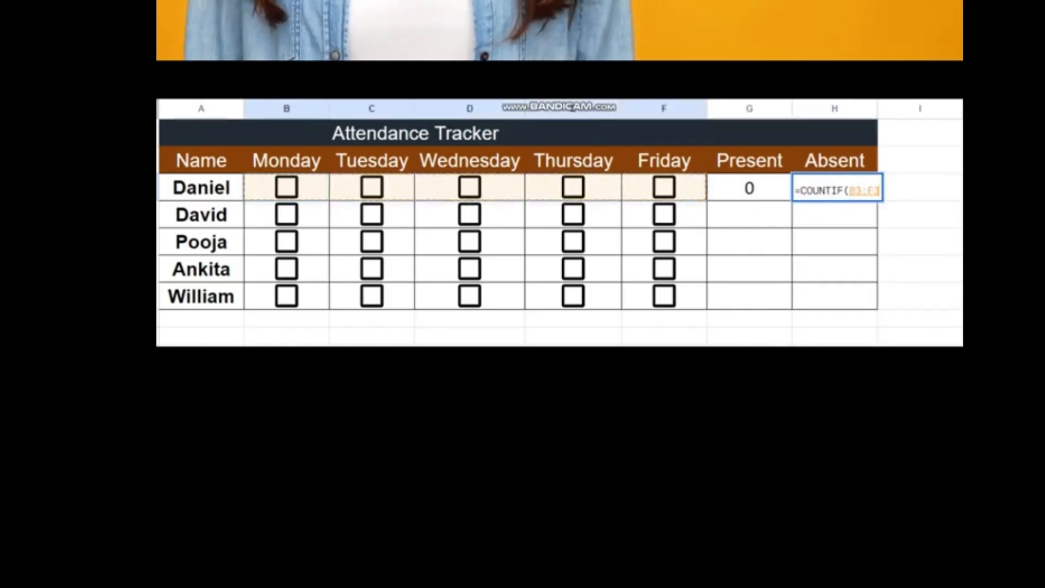
{"action": "type", "text": ",FALS"}
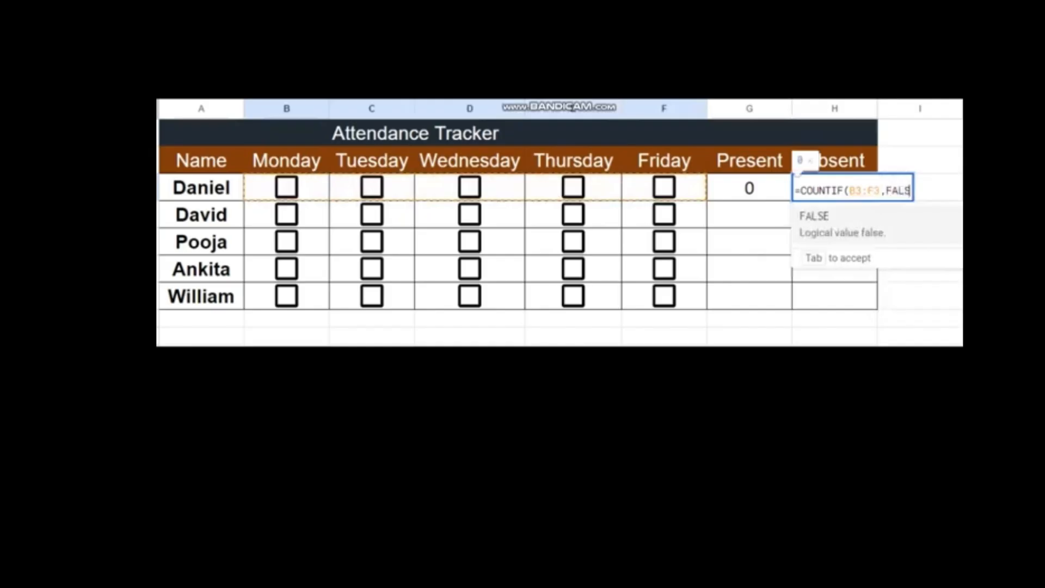
{"action": "type", "text": "E)"}
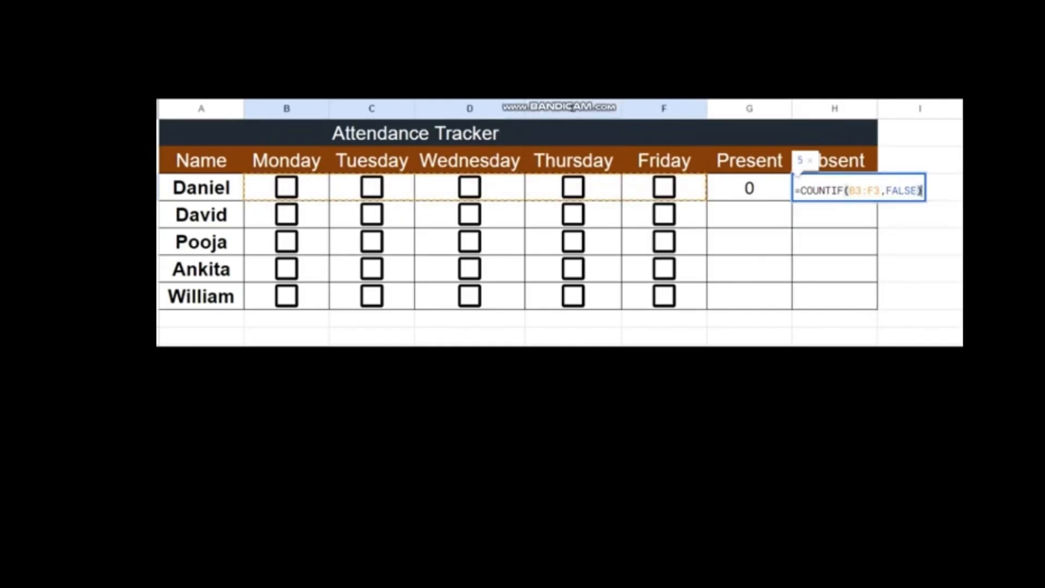
Fill the Present and Absent formulas down for all five names, and tick Monday and Wednesday for the second person
{"action": "left_click_drag", "start_coordinate": [749, 187], "coordinate": [876, 298]}
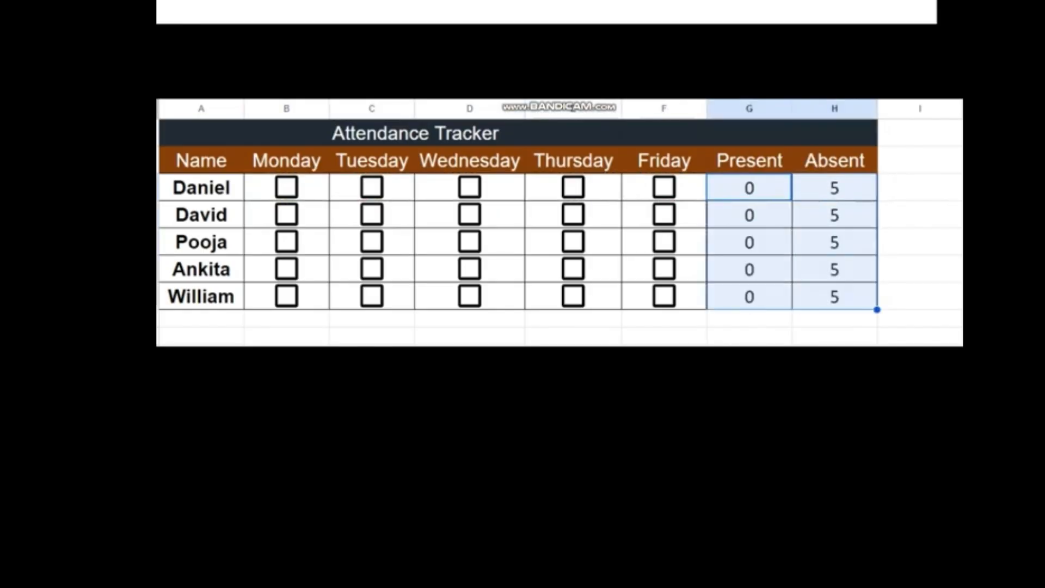
{"action": "left_click", "coordinate": [287, 214]}
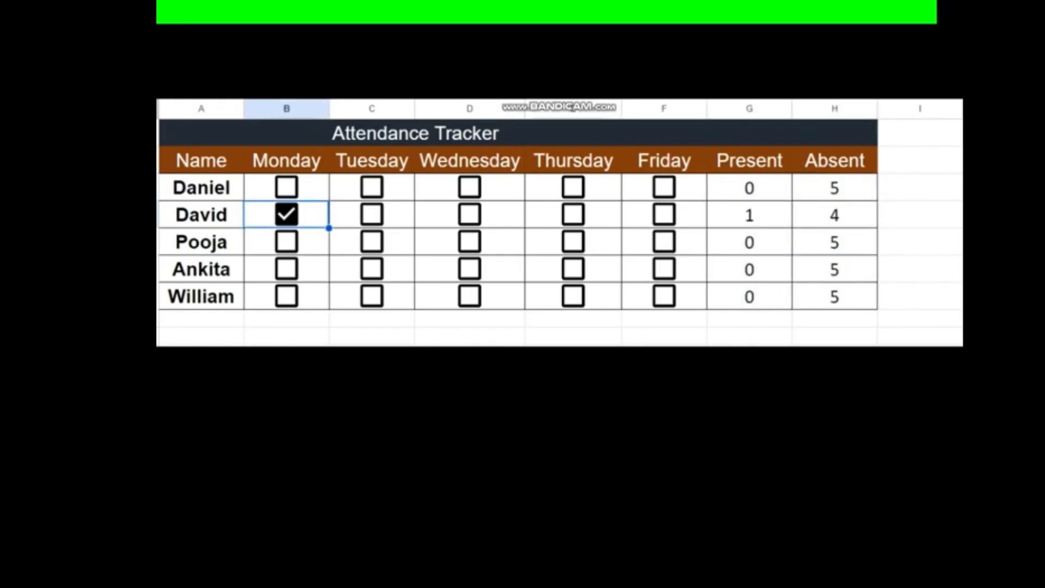
{"action": "left_click", "coordinate": [469, 215]}
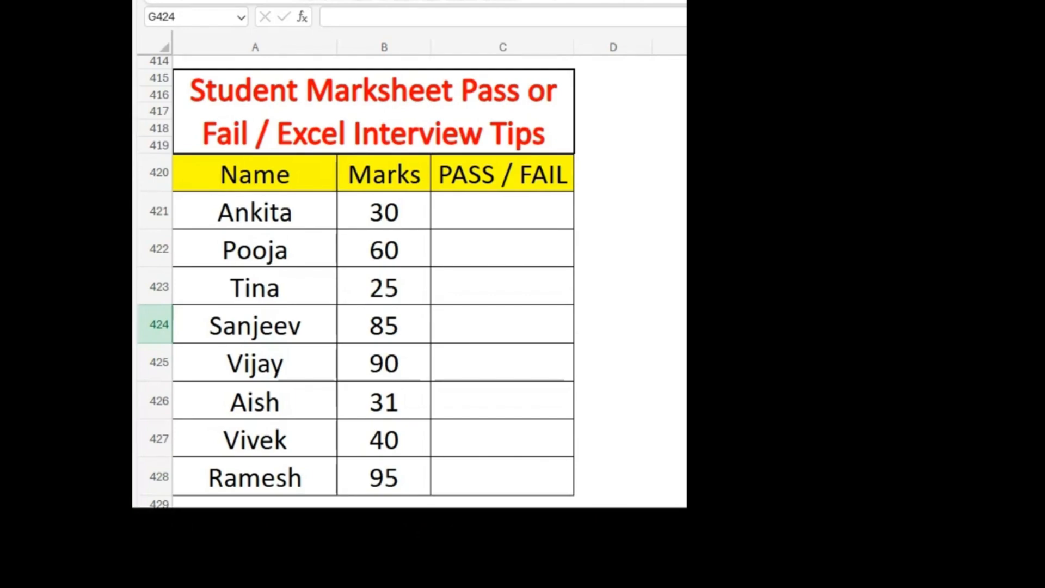
In the Excel student marksheet, try filling the first two PASS / FAIL cells by hand with FAIL and PASS, and clear those entries
{"action": "left_click", "coordinate": [502, 210]}
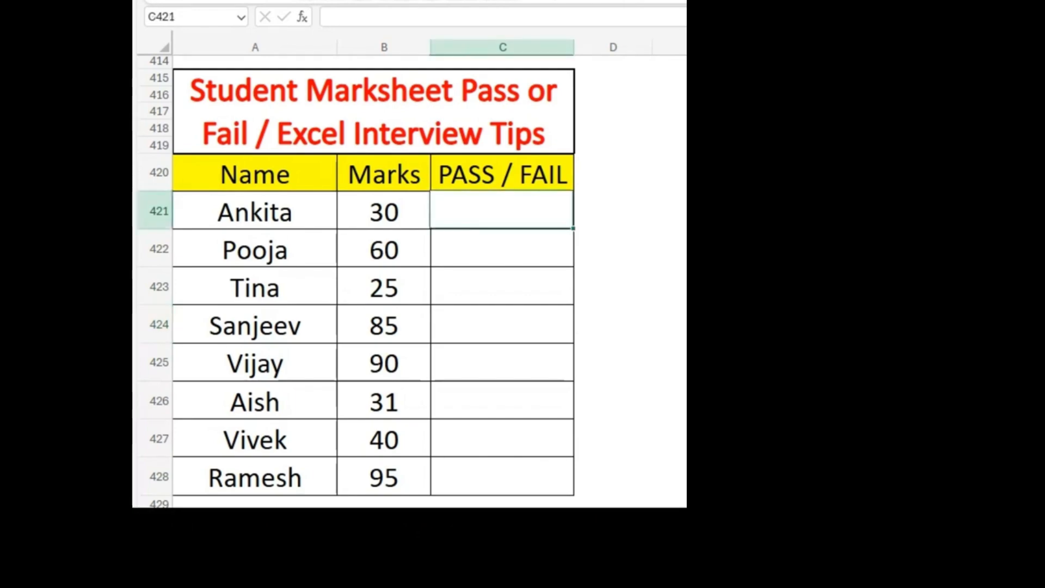
{"action": "type", "text": "FAIL"}
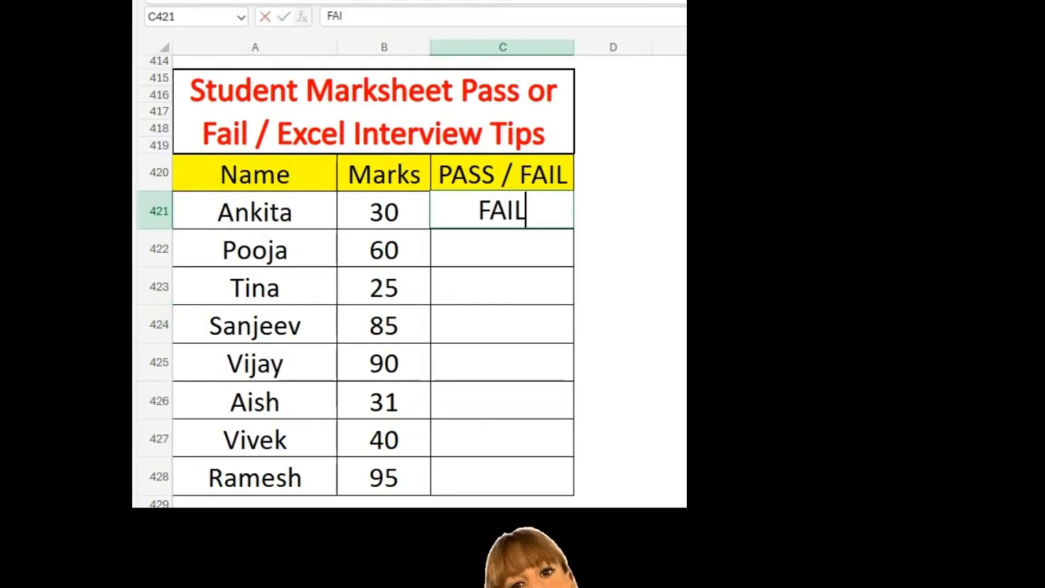
{"action": "key", "text": "Return"}
{"action": "type", "text": "PASS"}
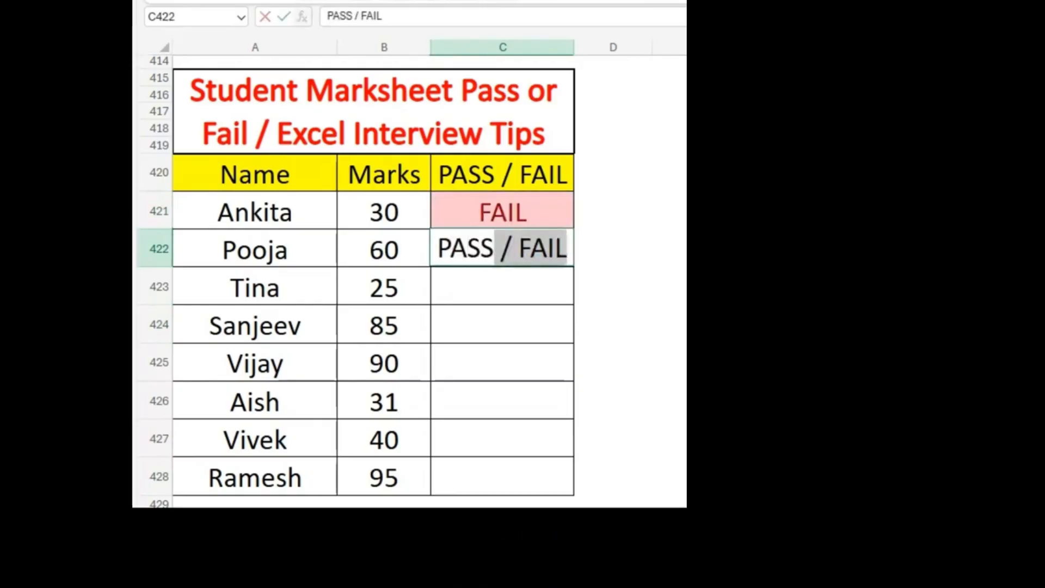
{"action": "key", "text": "Delete"}
{"action": "key", "text": "Return"}
{"action": "key", "text": "Up"}
{"action": "key", "text": "Up"}
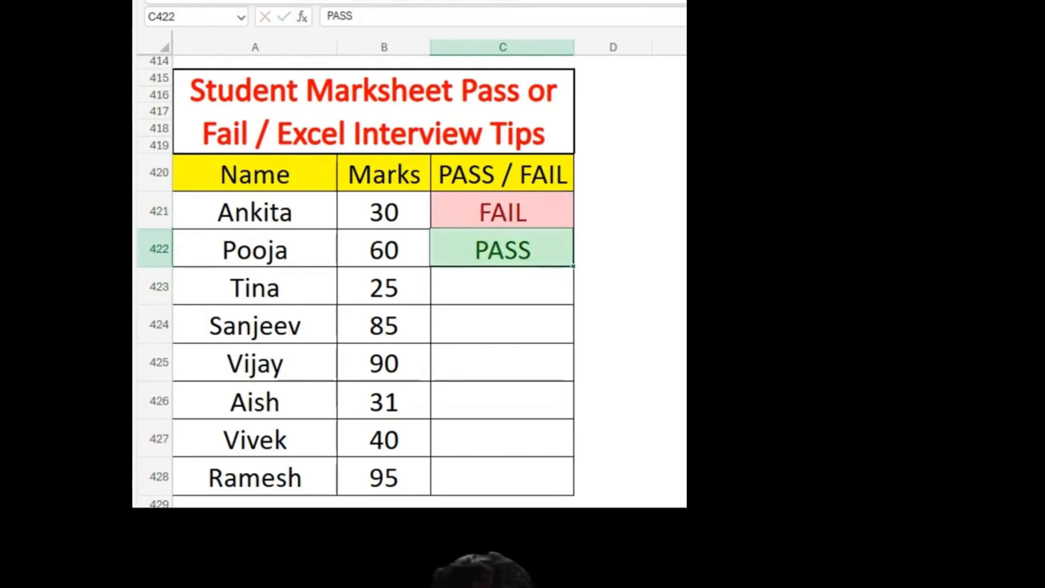
{"action": "key", "text": "shift+Down"}
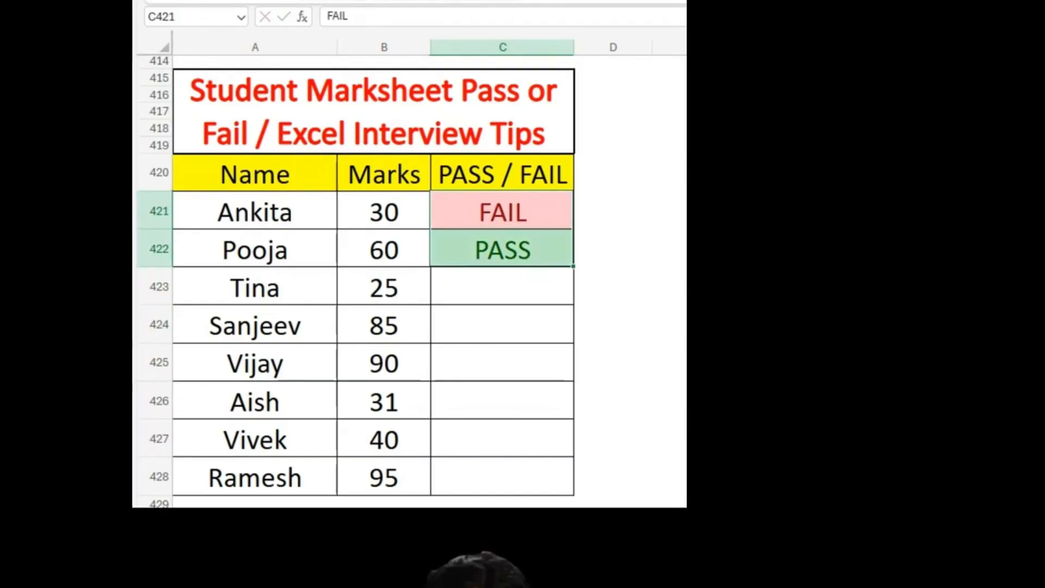
{"action": "key", "text": "Delete"}
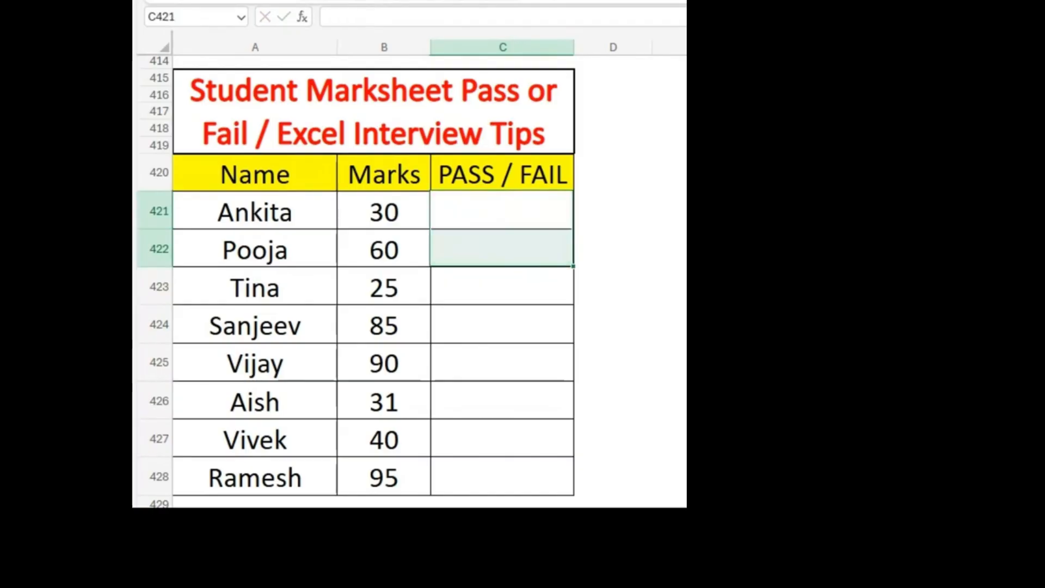
Grade the first student in the PASS / FAIL column with =IF(B421>33,"PASS","FAIL")
{"action": "key", "text": "shift+Up"}
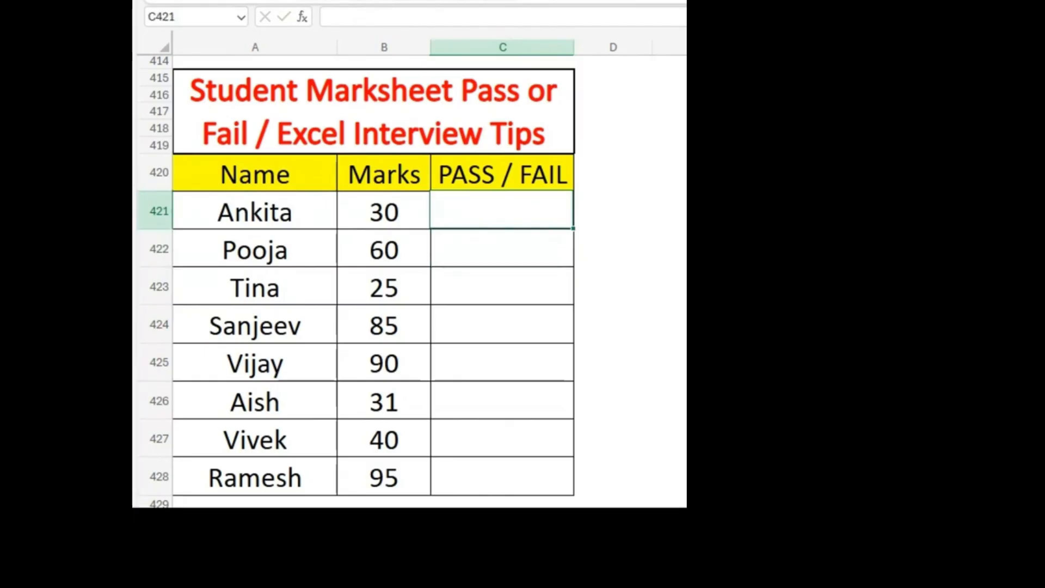
{"action": "type", "text": "=IF("}
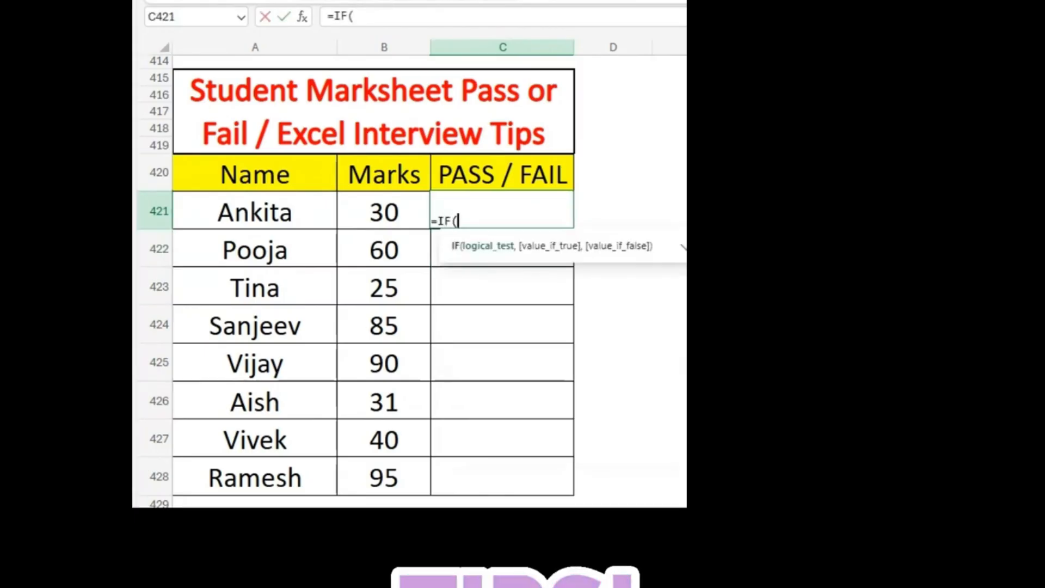
{"action": "key", "text": "Left"}
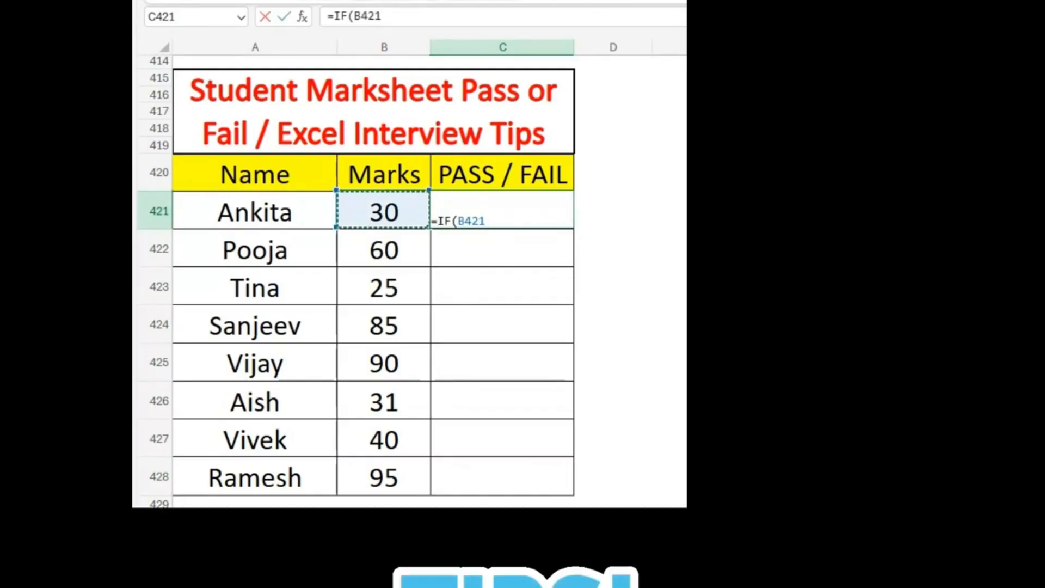
{"action": "type", "text": ">33"}
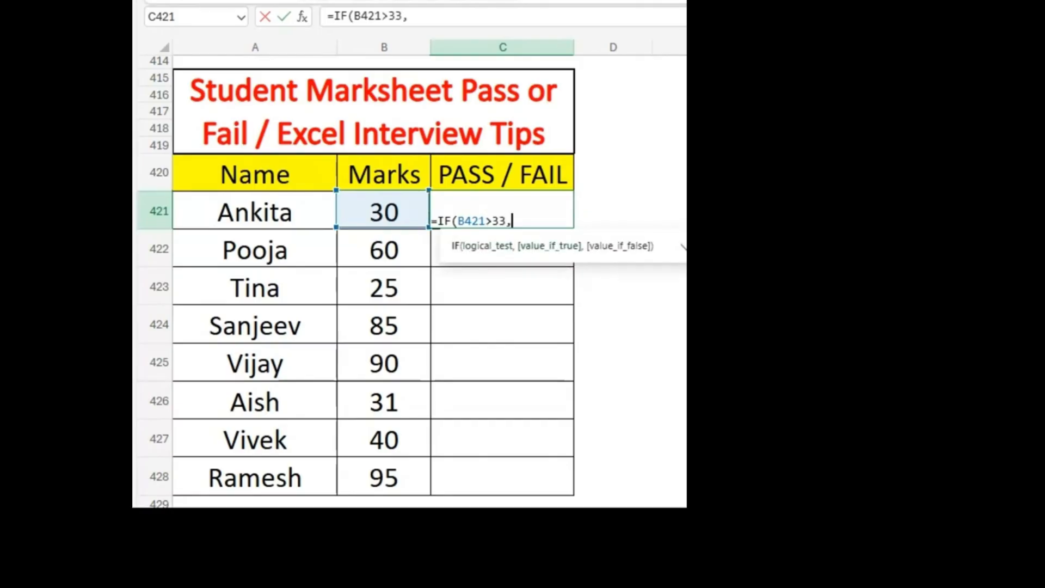
{"action": "type", "text": ",\"PASS\",\"FAI"}
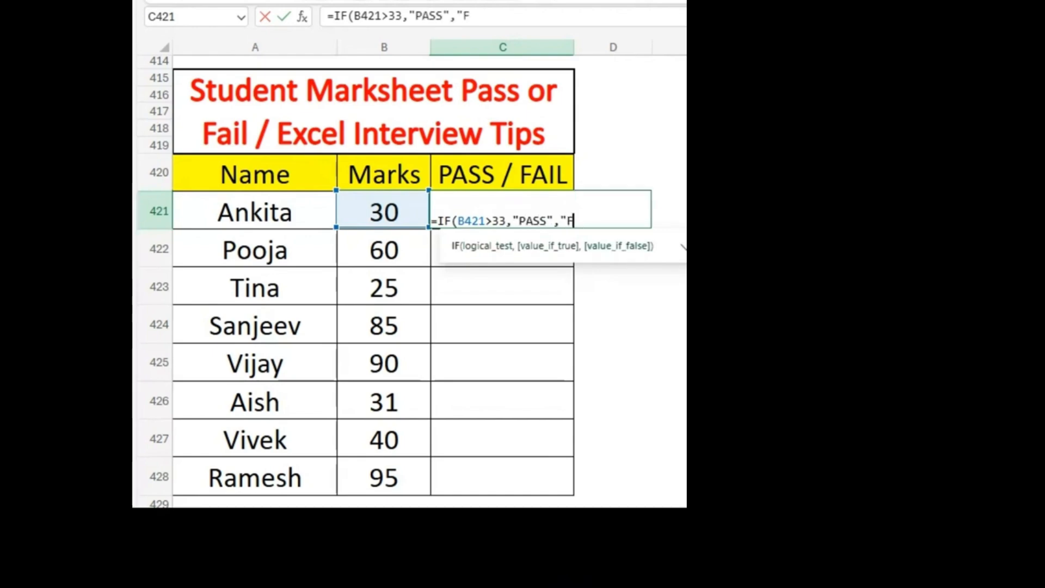
{"action": "type", "text": "L\""}
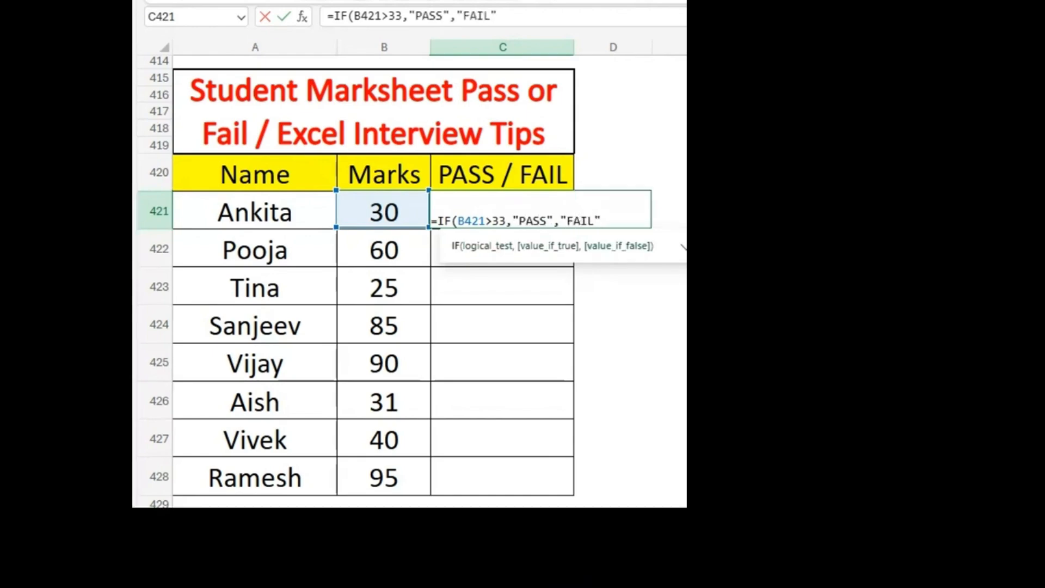